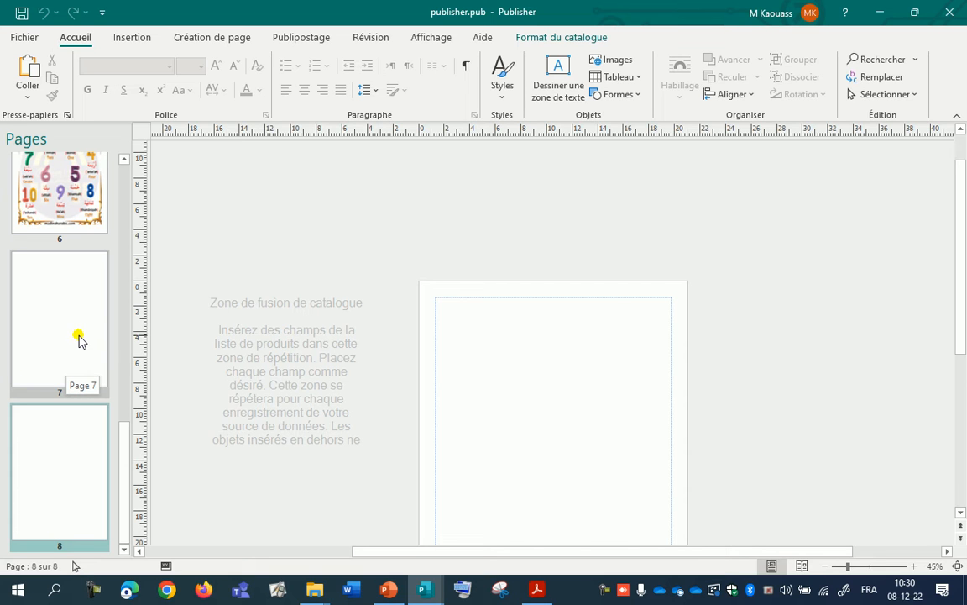
Step: Delete the two blank pages, 7 and 8, at the end of the publication
right_click(78, 337)
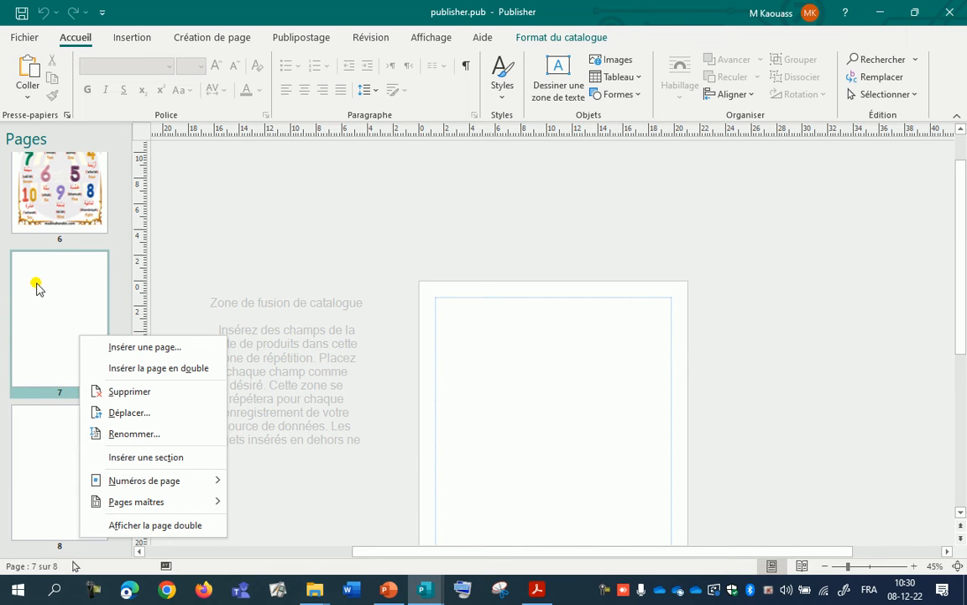
click(129, 394)
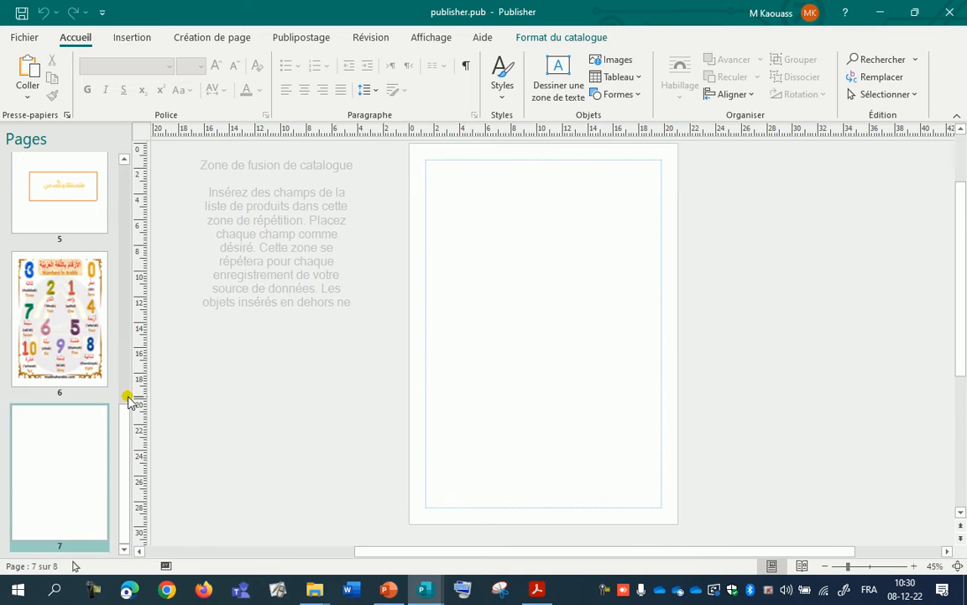
right_click(69, 448)
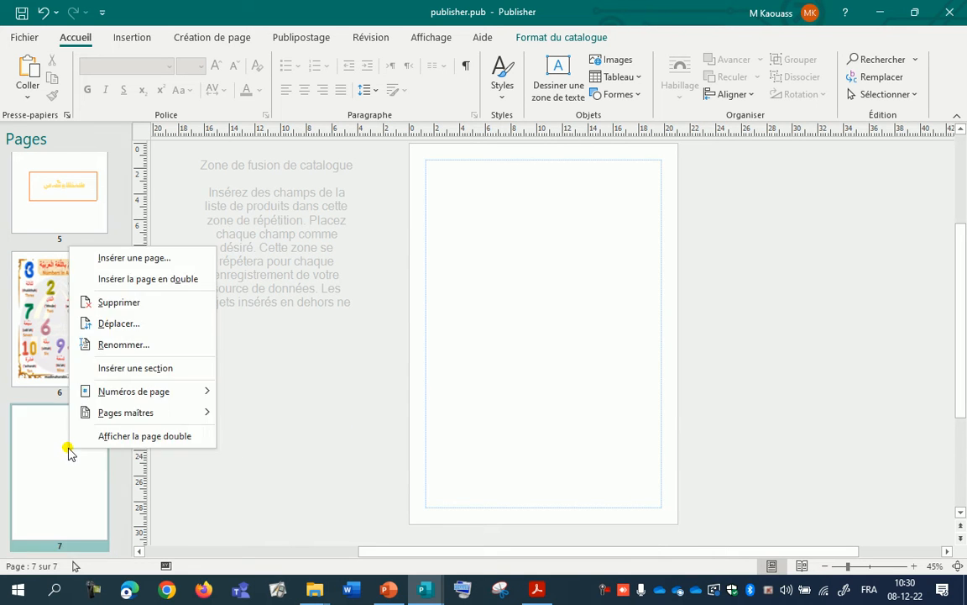
click(152, 304)
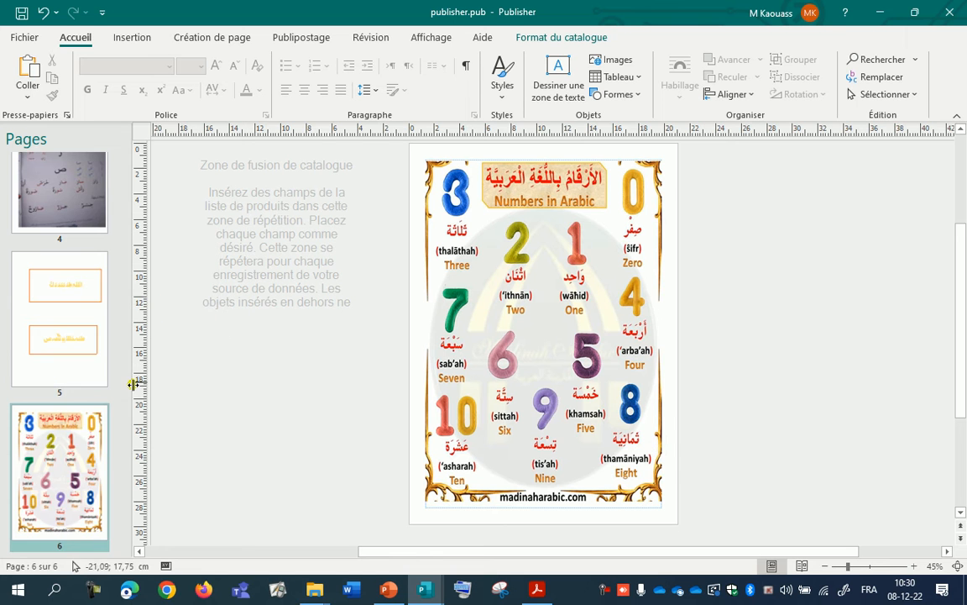
Step: Save the publication to the Bureau folder under the name "publisher numérotation.pub"
scroll(121, 395, up, 10)
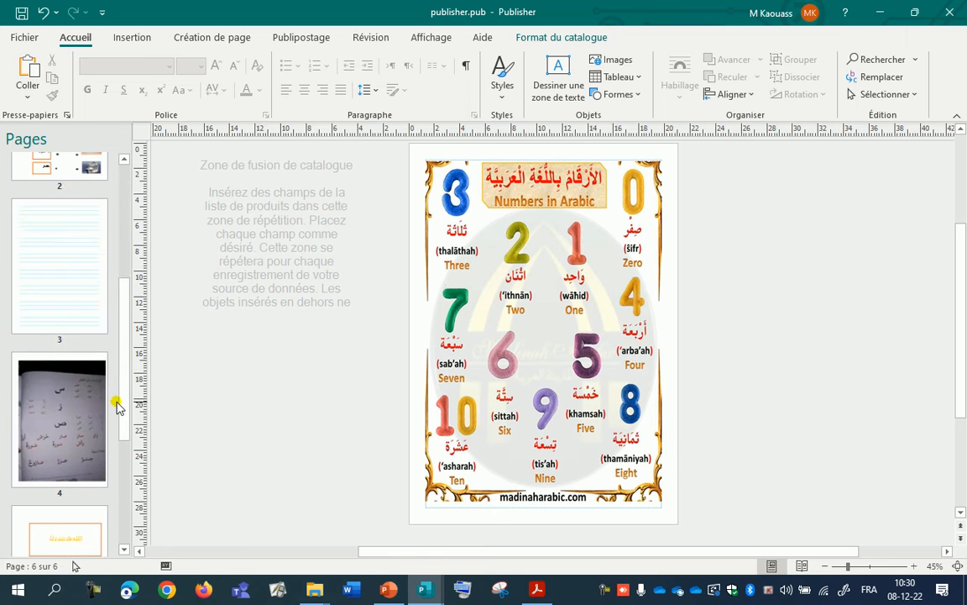
click(19, 37)
click(62, 220)
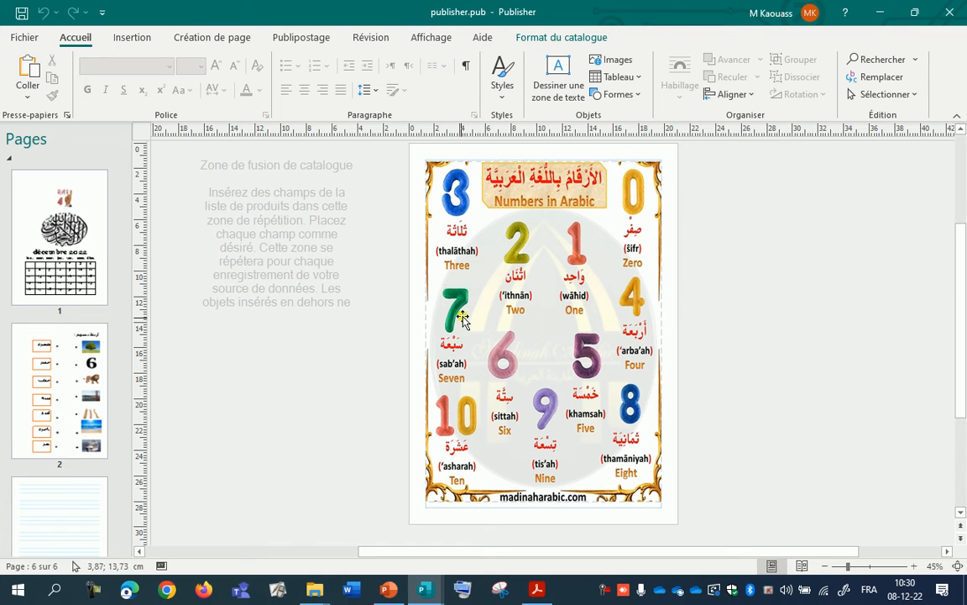
click(51, 377)
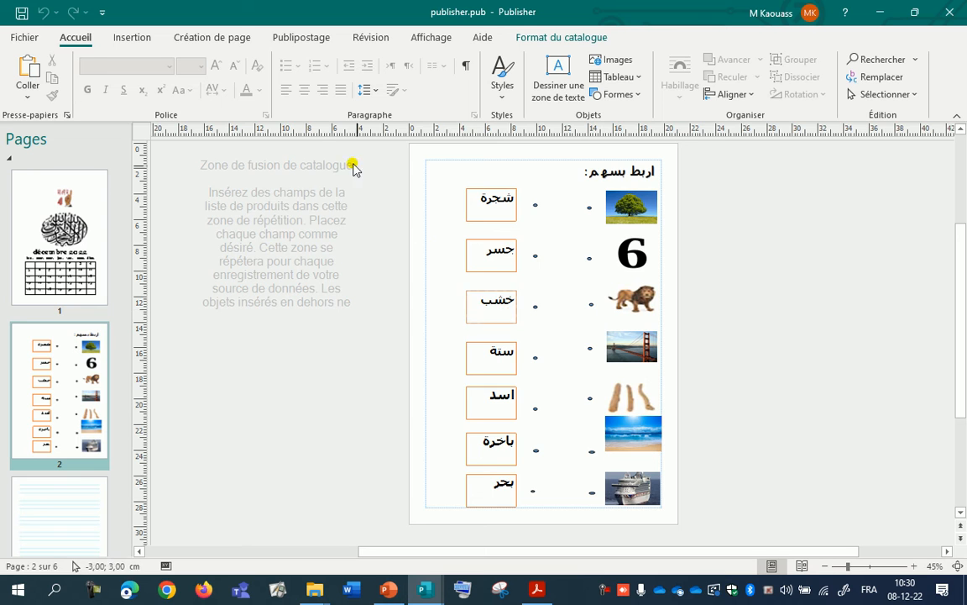
click(27, 37)
click(85, 242)
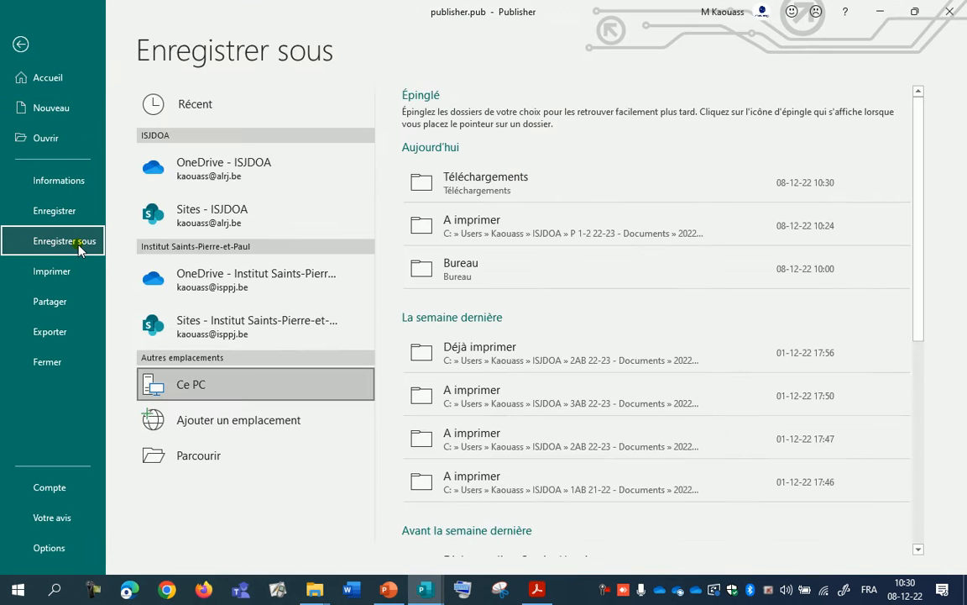
click(186, 466)
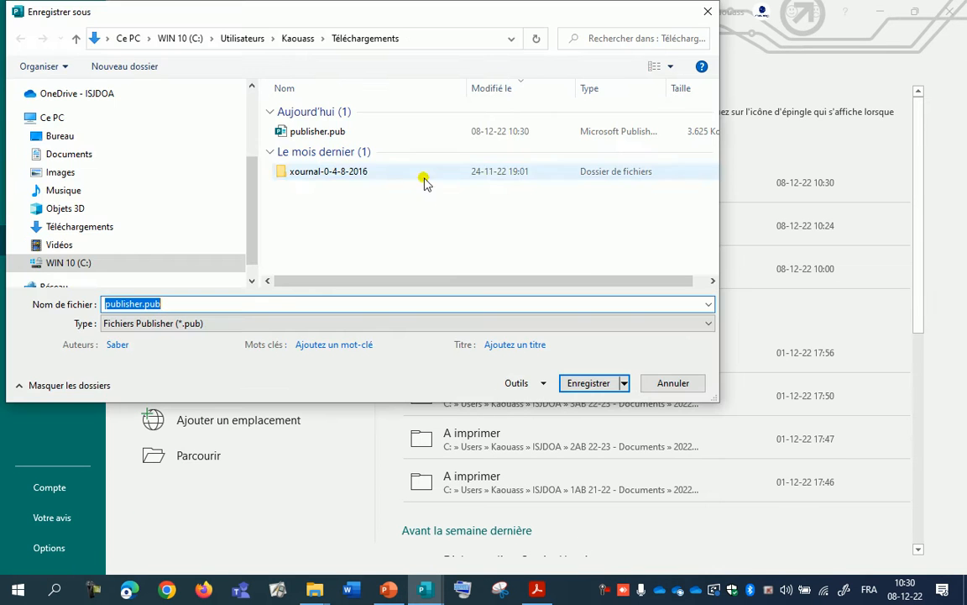
click(52, 134)
double_click(142, 304)
click(142, 303)
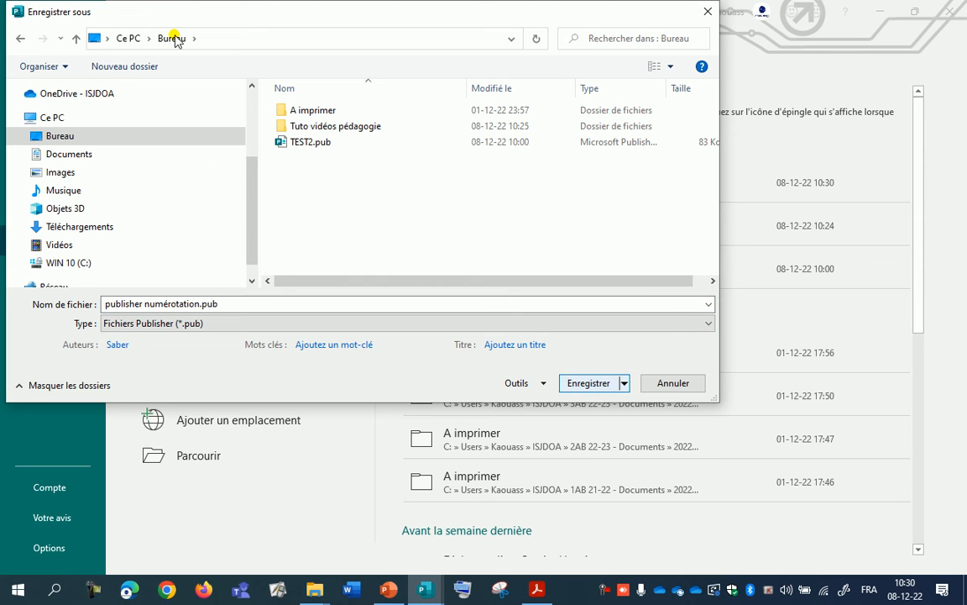
click(579, 383)
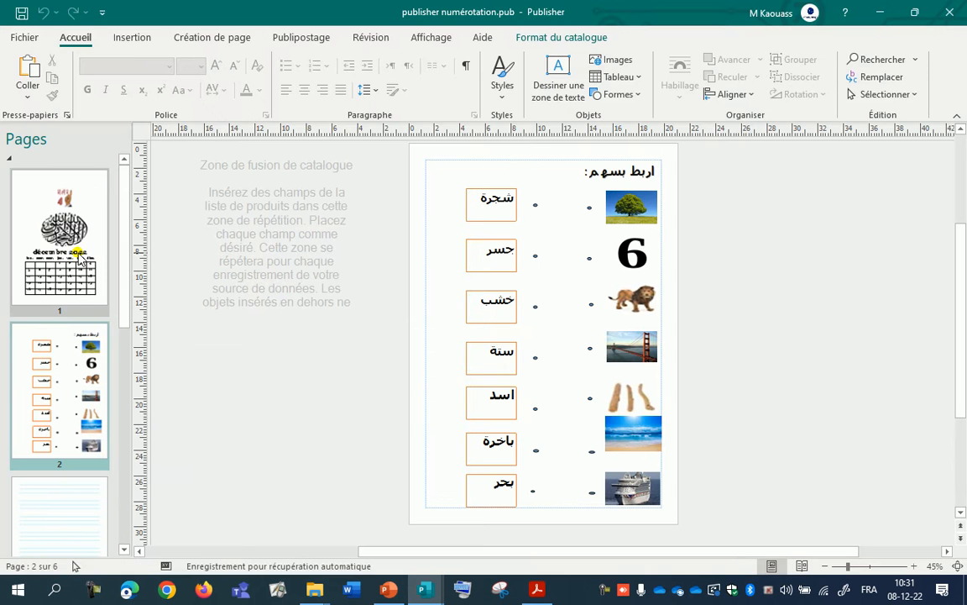
Step: Delete page 1 with the December 2022 calendar, including its objects
click(593, 253)
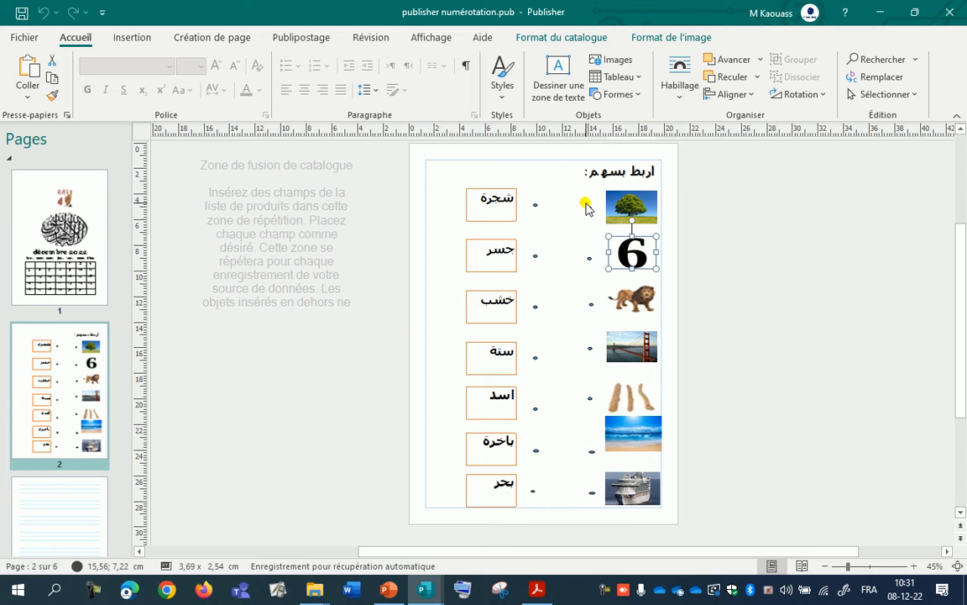
click(30, 216)
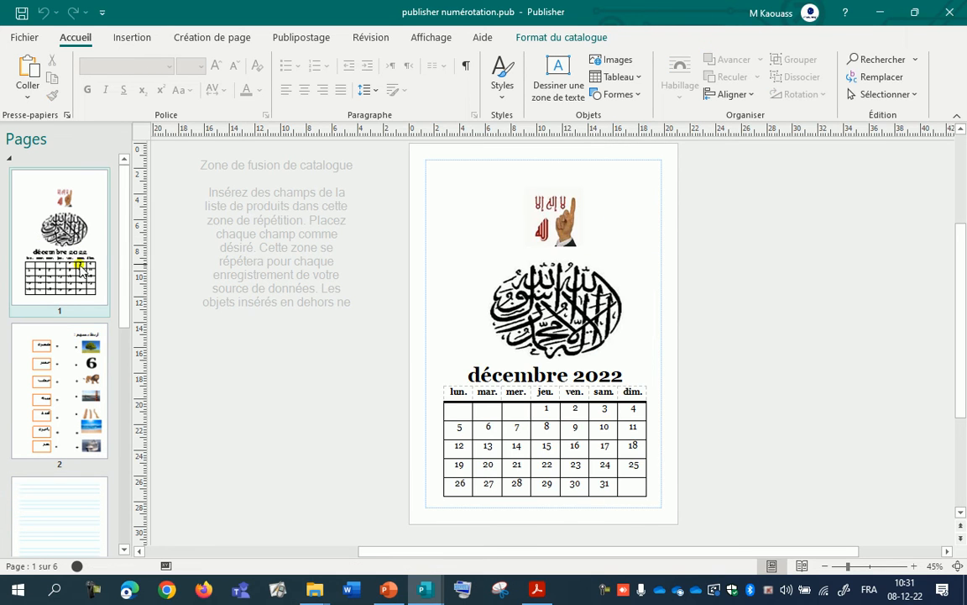
right_click(94, 267)
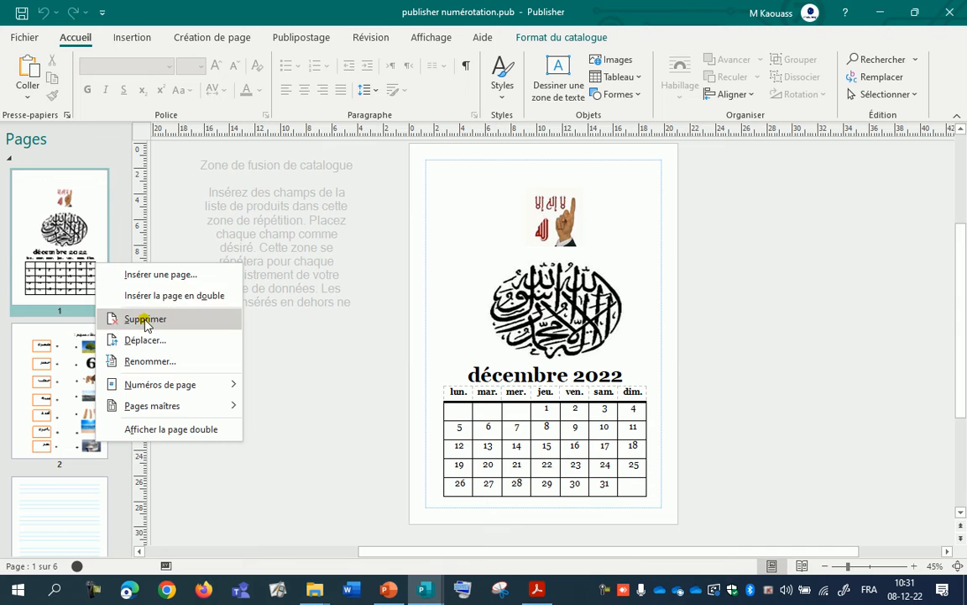
click(131, 318)
click(430, 334)
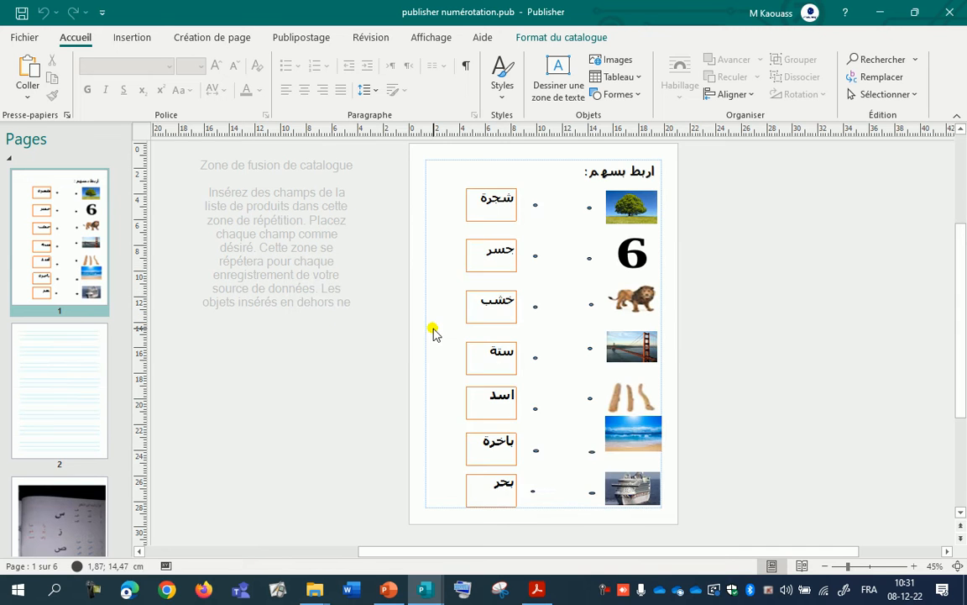
Step: Delete the page of blue writing lines and the photographed Arabic letters page, including their objects
click(67, 389)
right_click(66, 390)
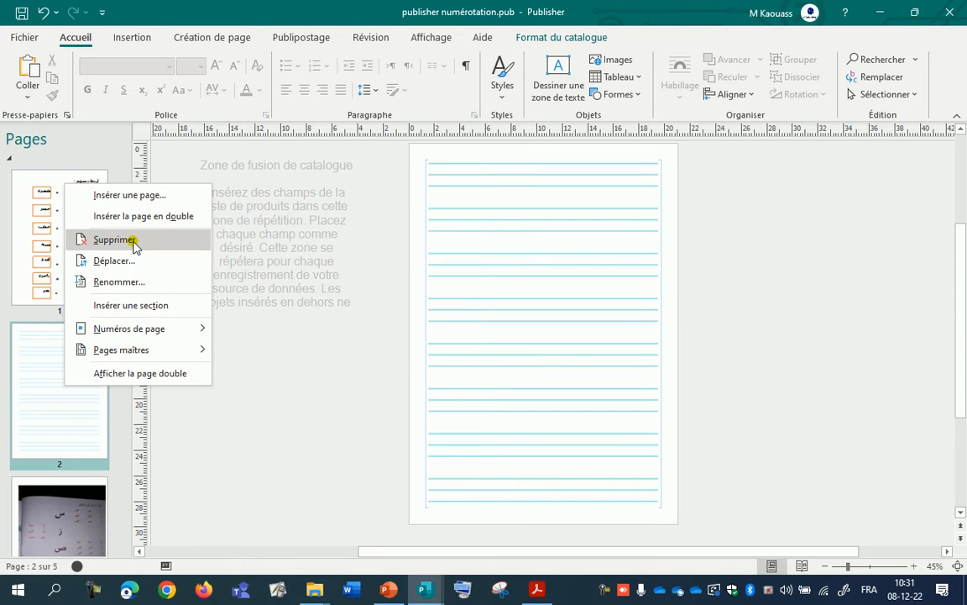
click(84, 239)
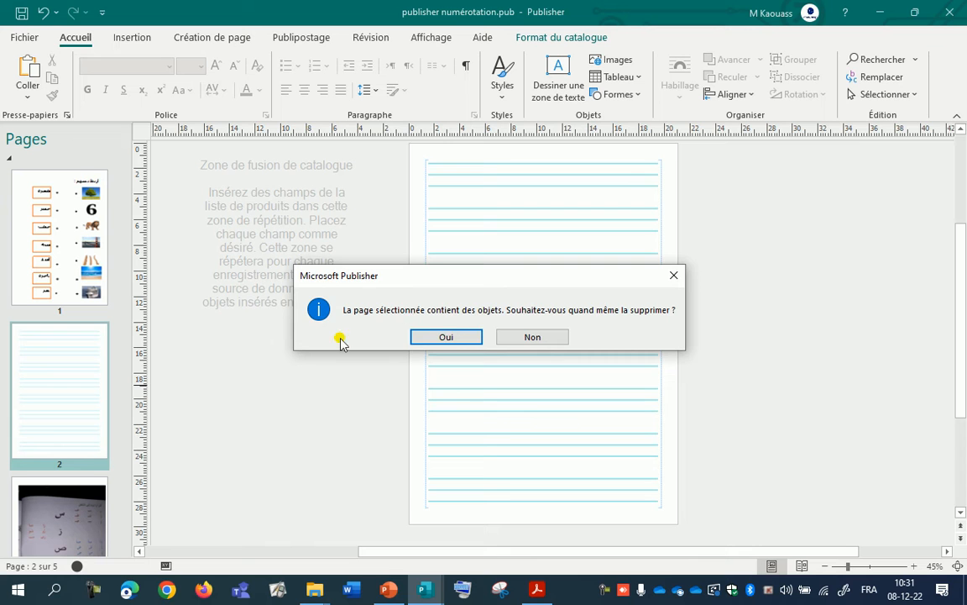
click(446, 336)
right_click(71, 321)
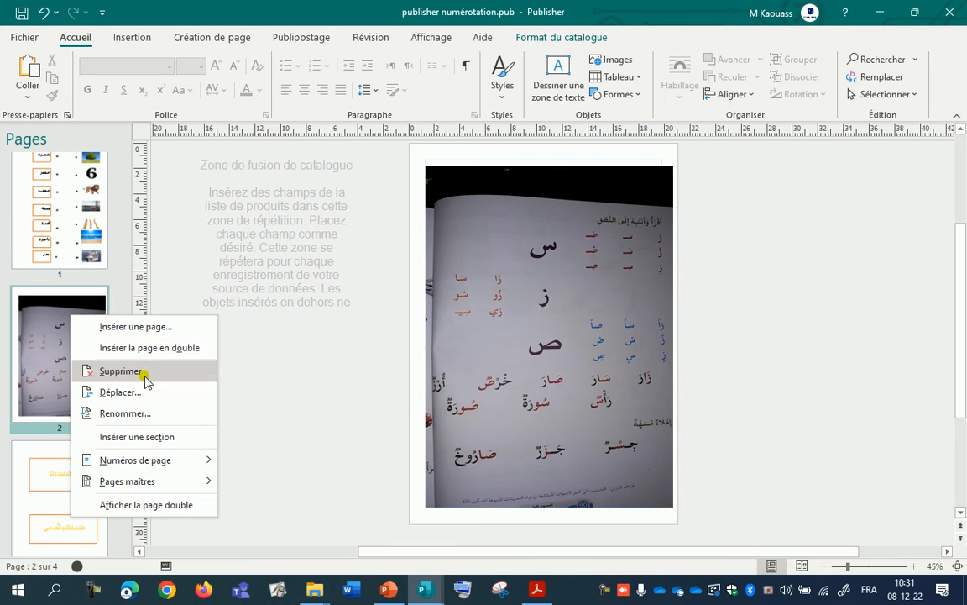
click(141, 370)
click(442, 338)
Step: Delete the page with two orange text boxes and the picture-matching exercise page, keeping only the Arabic numbers page
right_click(73, 379)
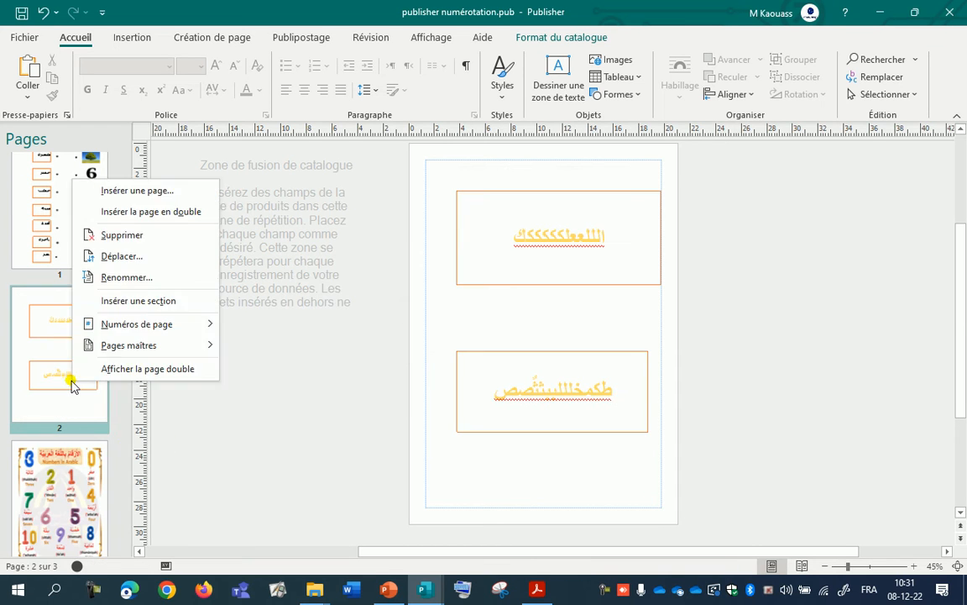
click(141, 236)
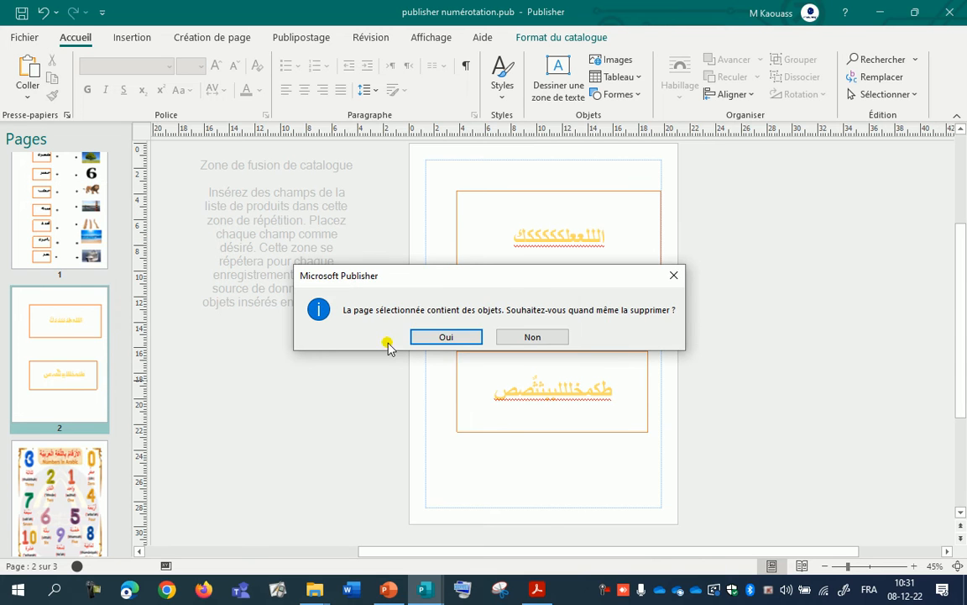
click(443, 336)
right_click(77, 402)
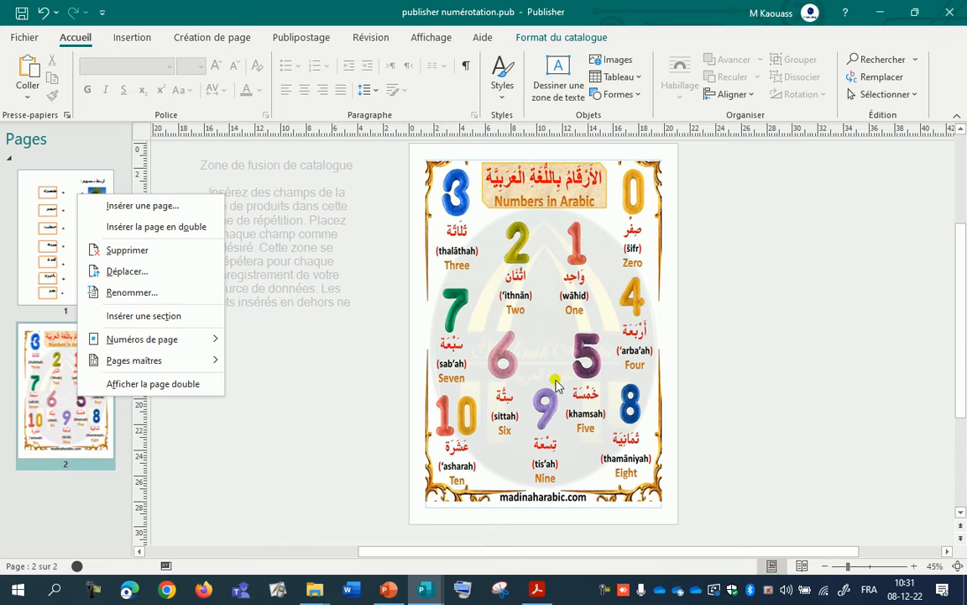
click(60, 223)
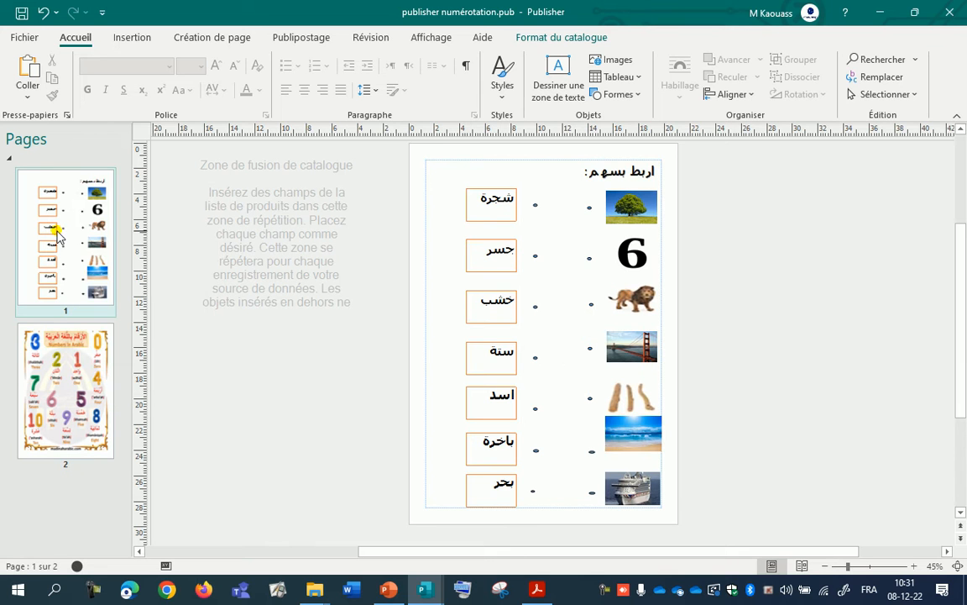
right_click(58, 232)
click(123, 287)
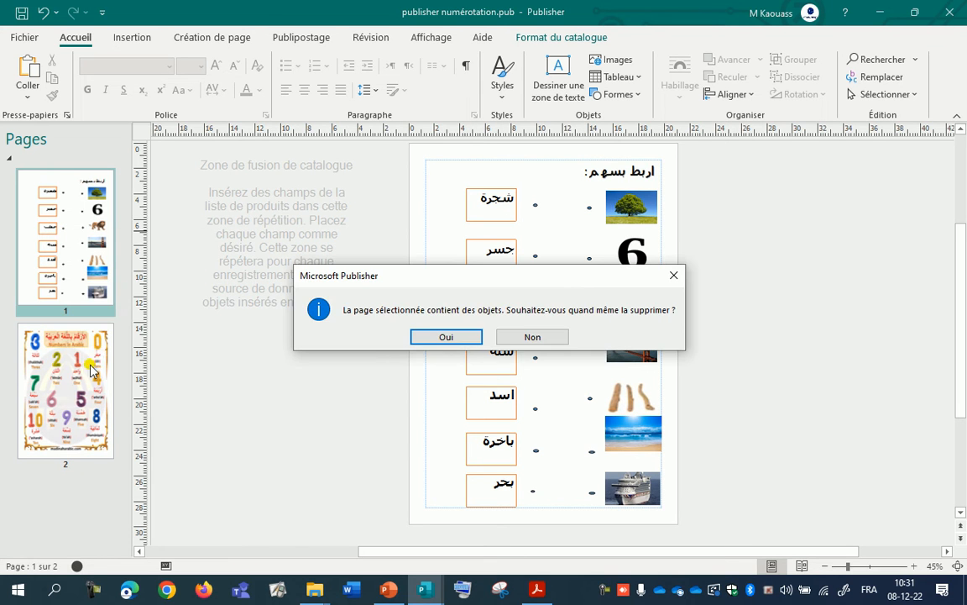
click(460, 338)
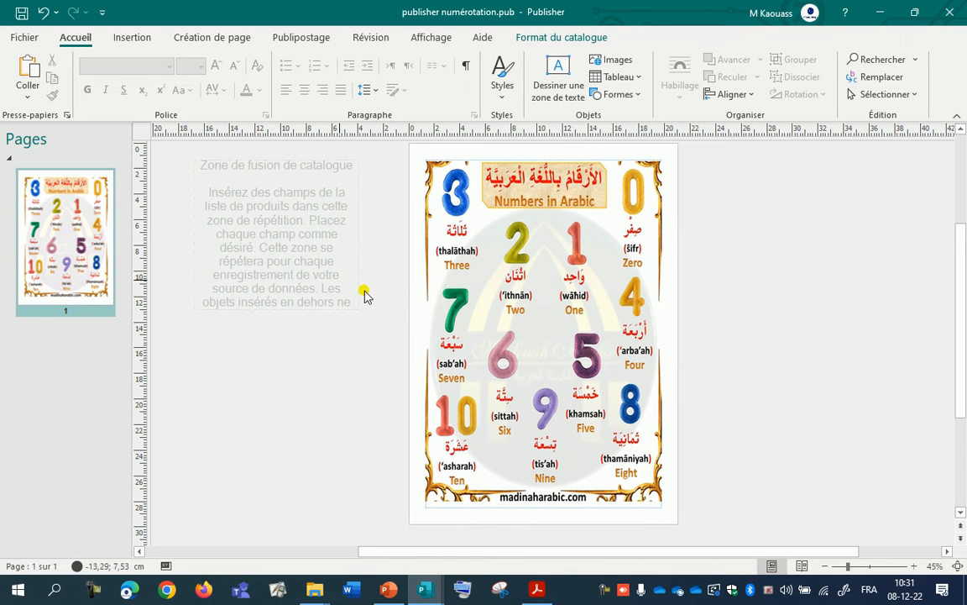
Step: Look up the A4 (Portrait) format among the predefined page sizes without changing the page size
click(439, 286)
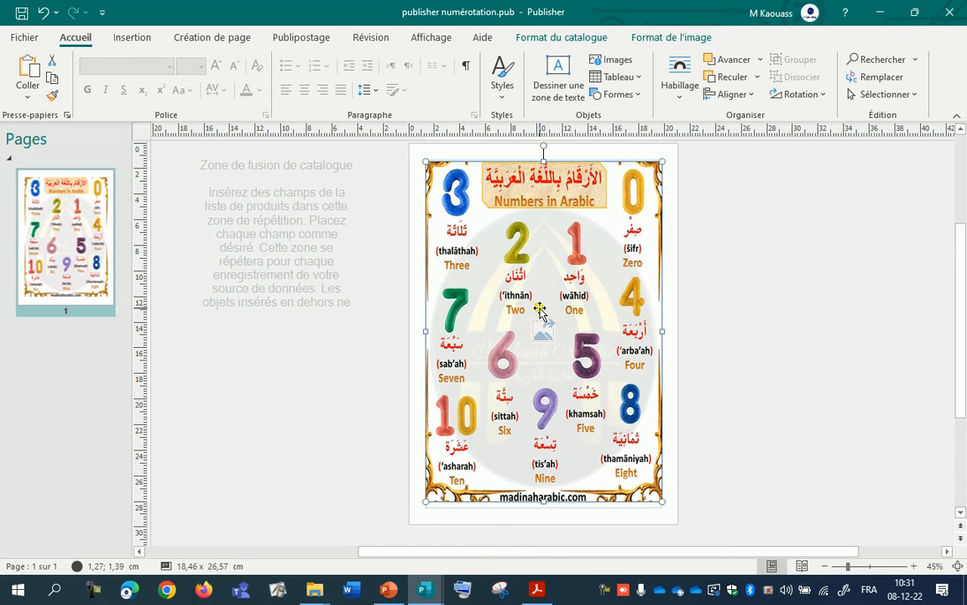
click(208, 38)
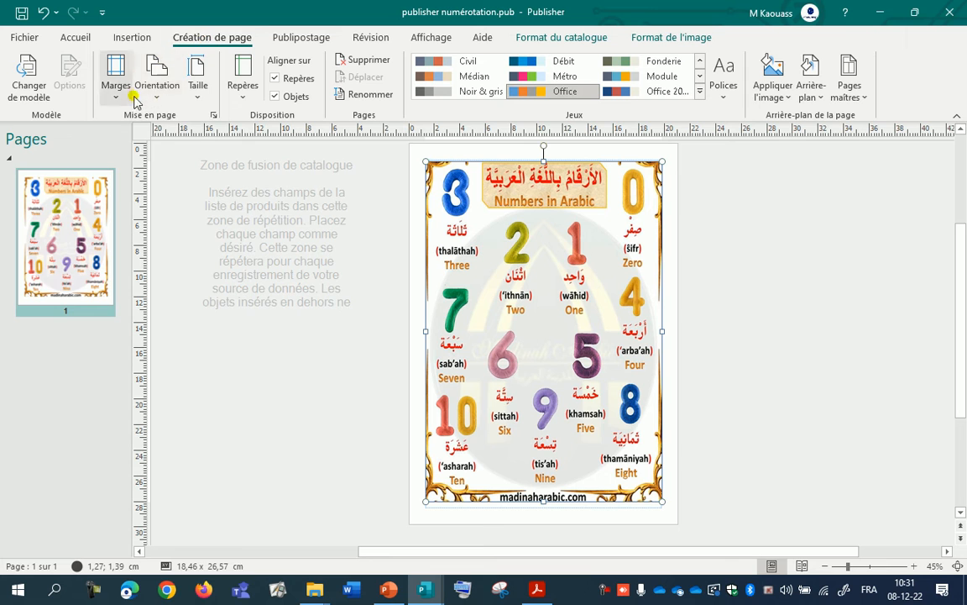
click(191, 95)
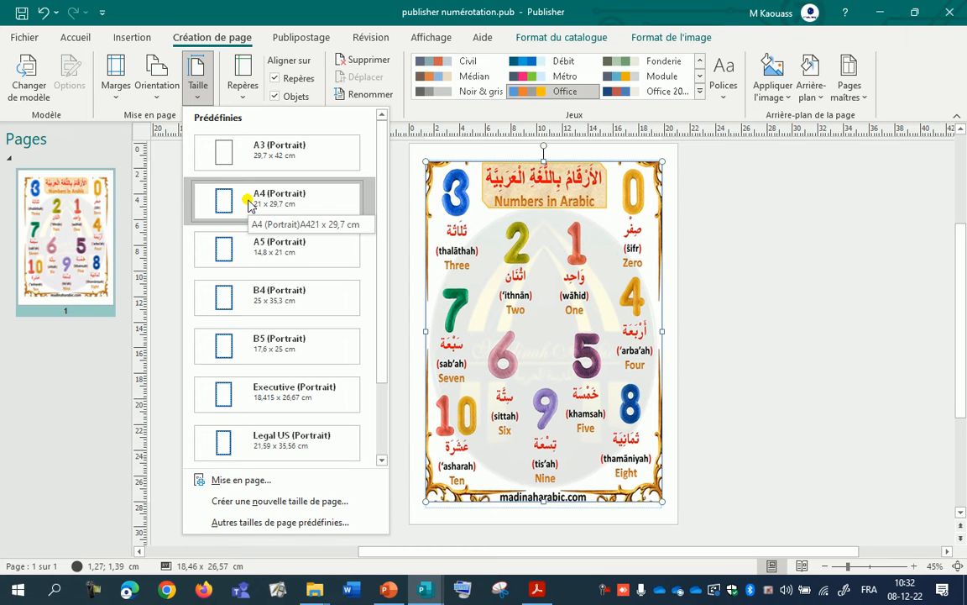
key(Escape)
Step: Duplicate the Arabic numbers page so the publication has two identical pages
right_click(80, 235)
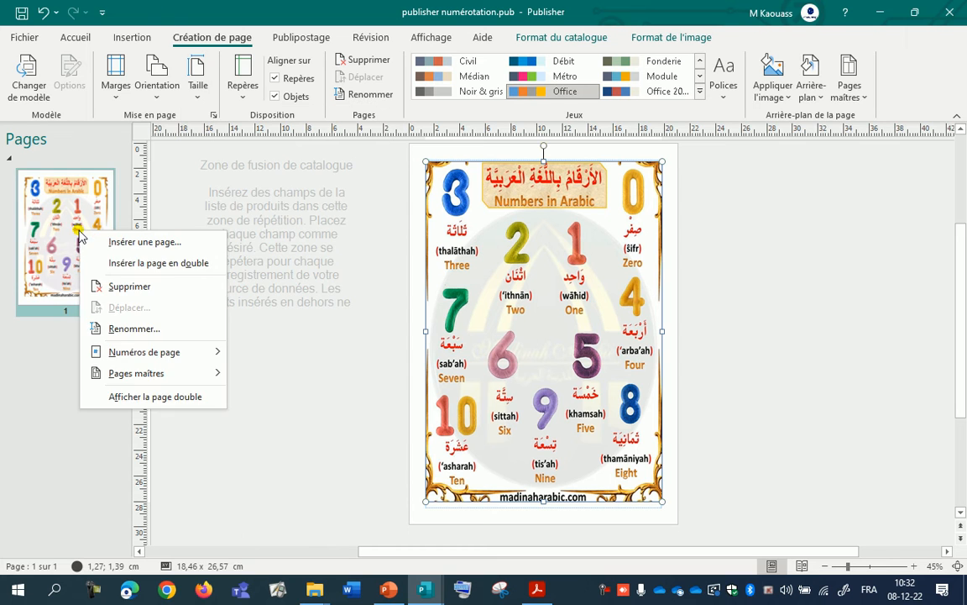
click(166, 266)
click(78, 262)
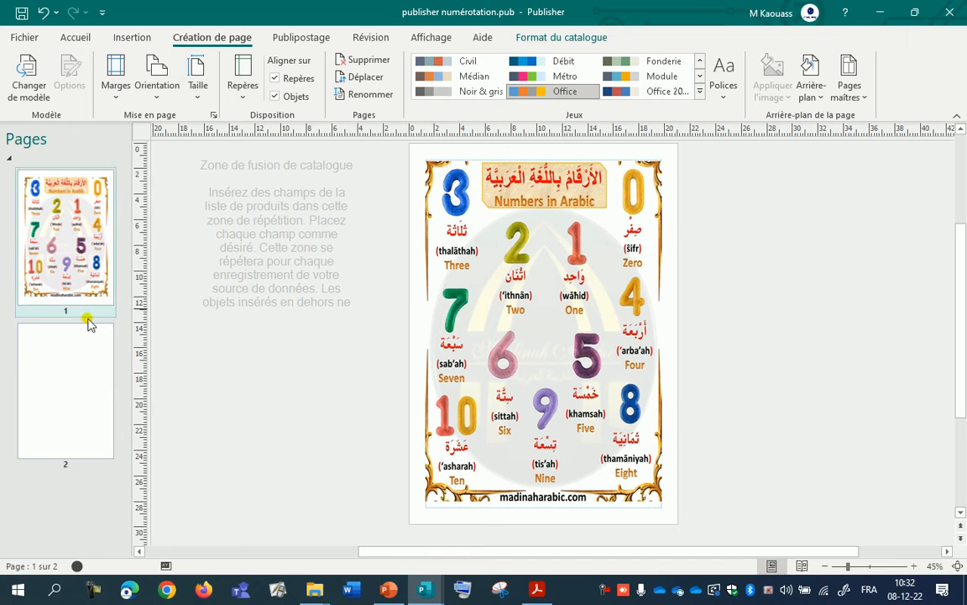
click(105, 382)
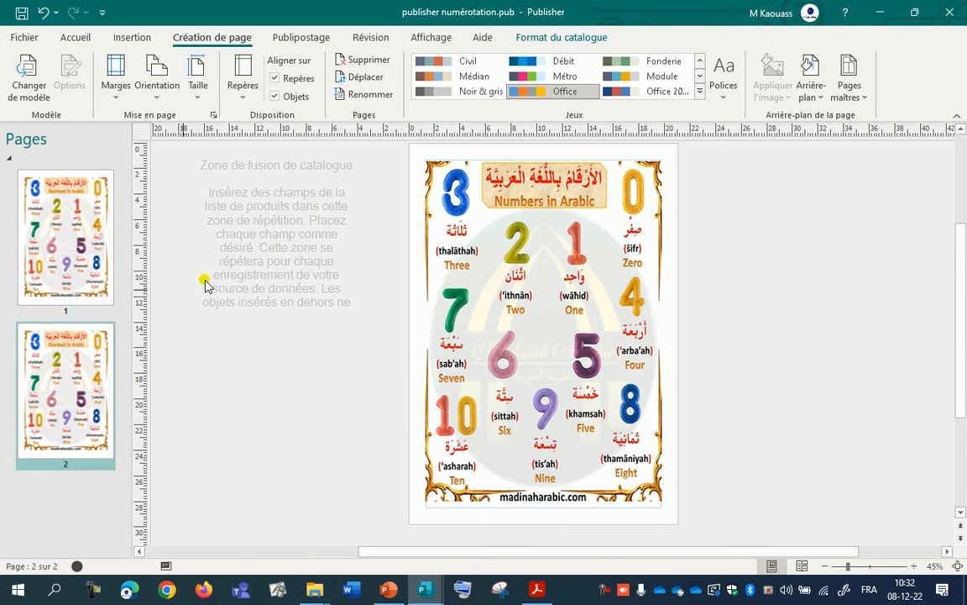
Step: Save the two-page publication to the Bureau folder as "publisher numérotation A5 Couleur.pub" and close it
click(32, 39)
click(95, 246)
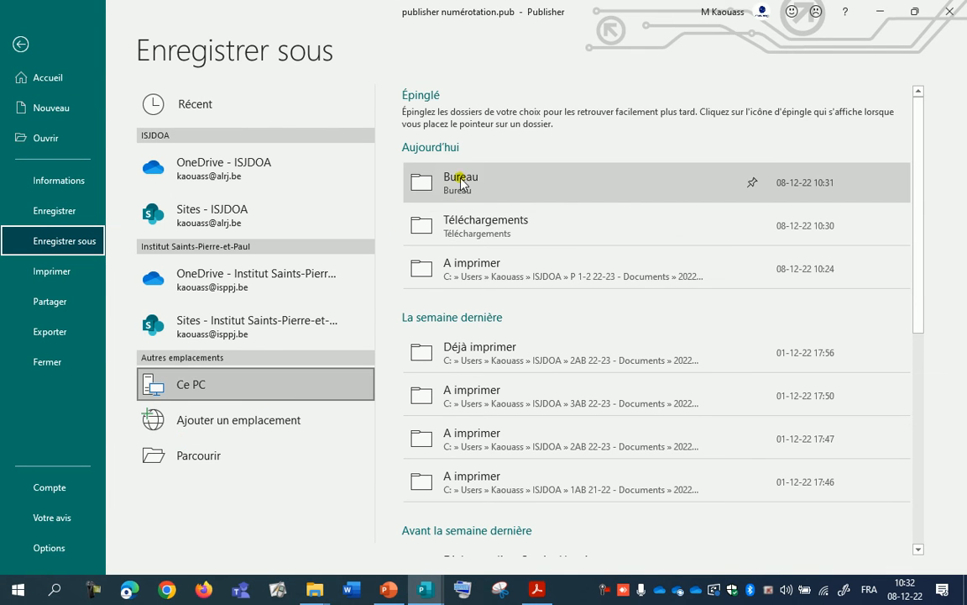
click(235, 456)
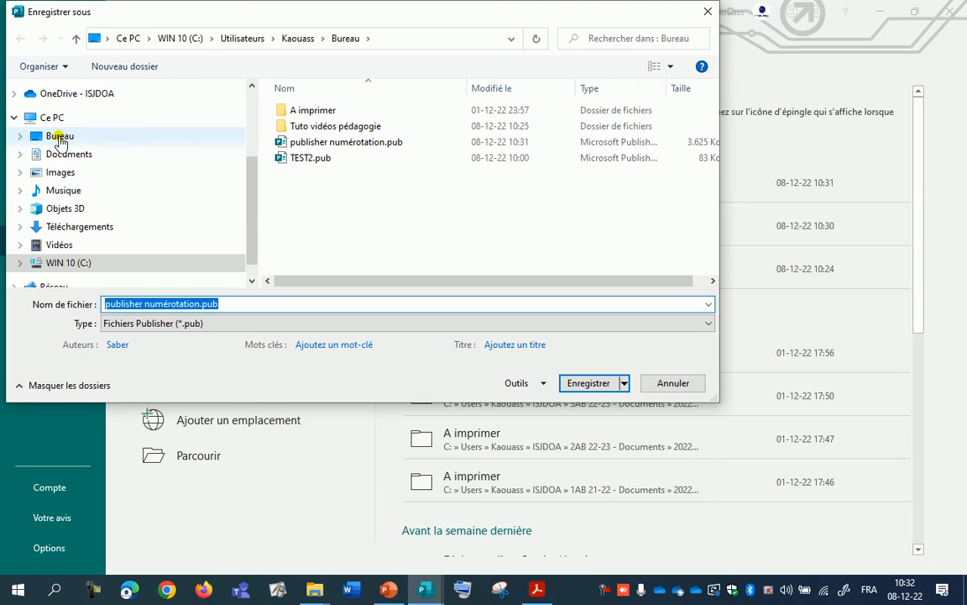
click(61, 135)
click(198, 305)
click(198, 304)
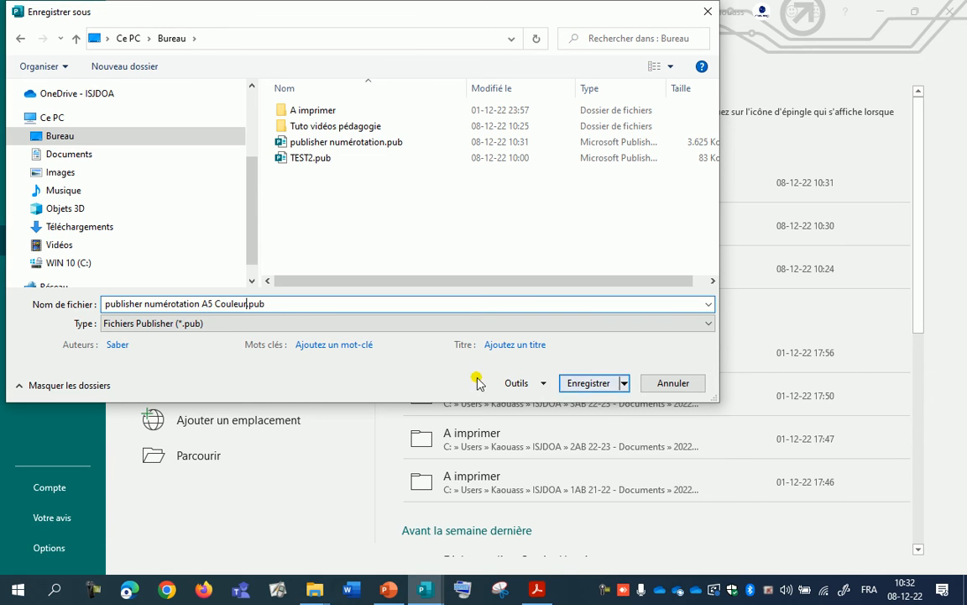
click(600, 386)
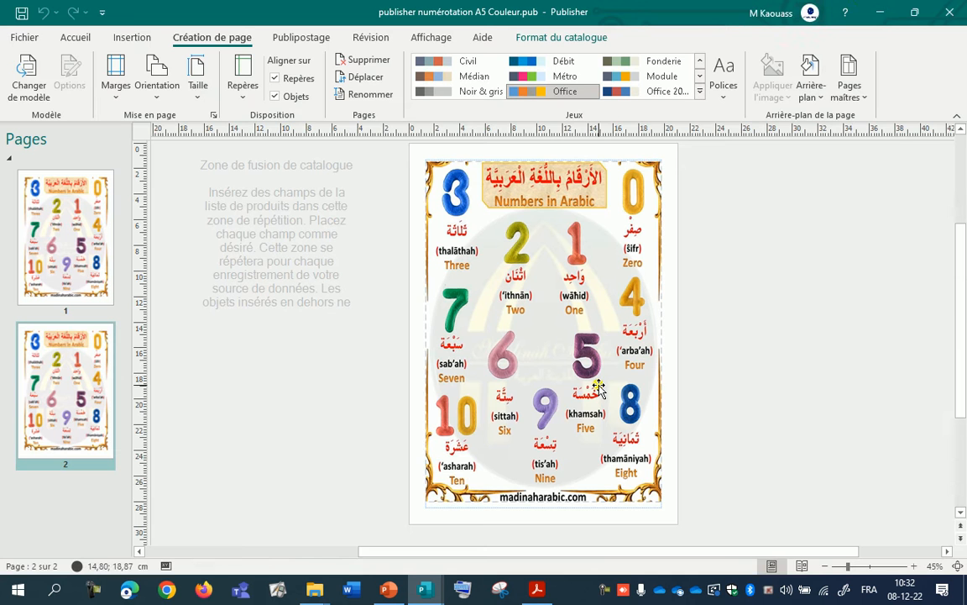
click(950, 14)
click(950, 10)
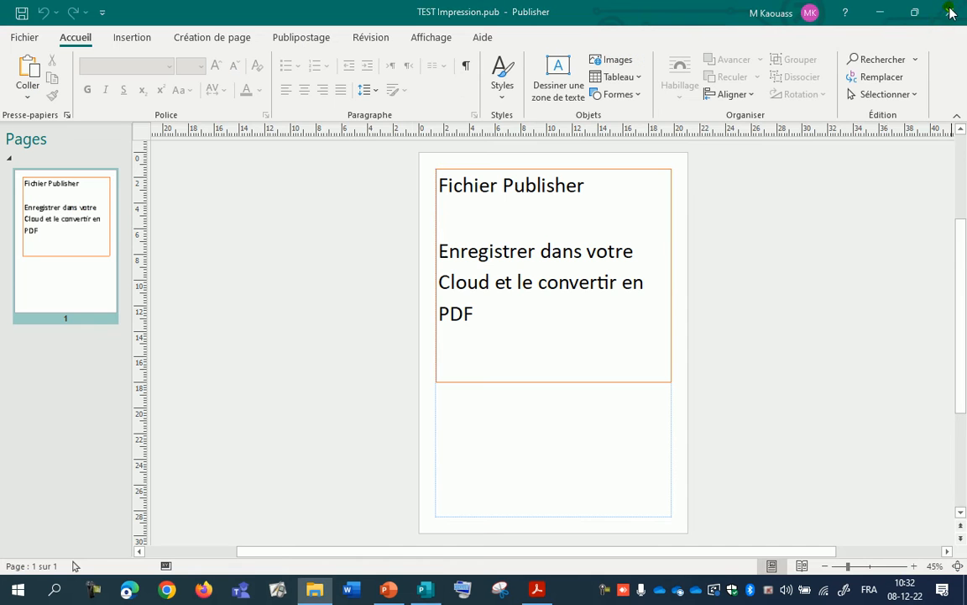
Step: Close the TEST Impression publication and PDF, and move publisher numérotation A5 Couleur.pub away from the original file on the desktop
click(950, 14)
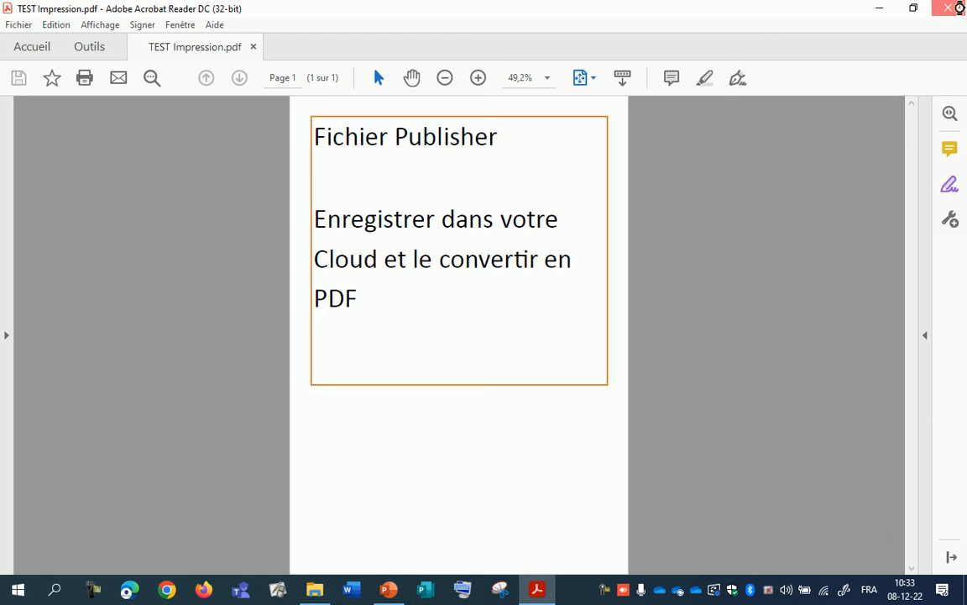
click(952, 8)
click(112, 186)
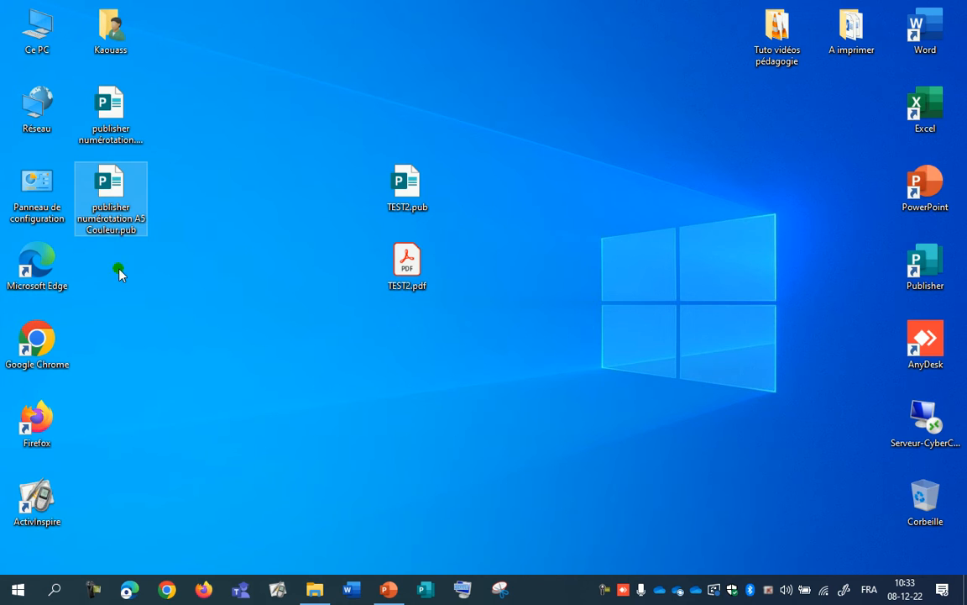
drag(126, 186, 492, 60)
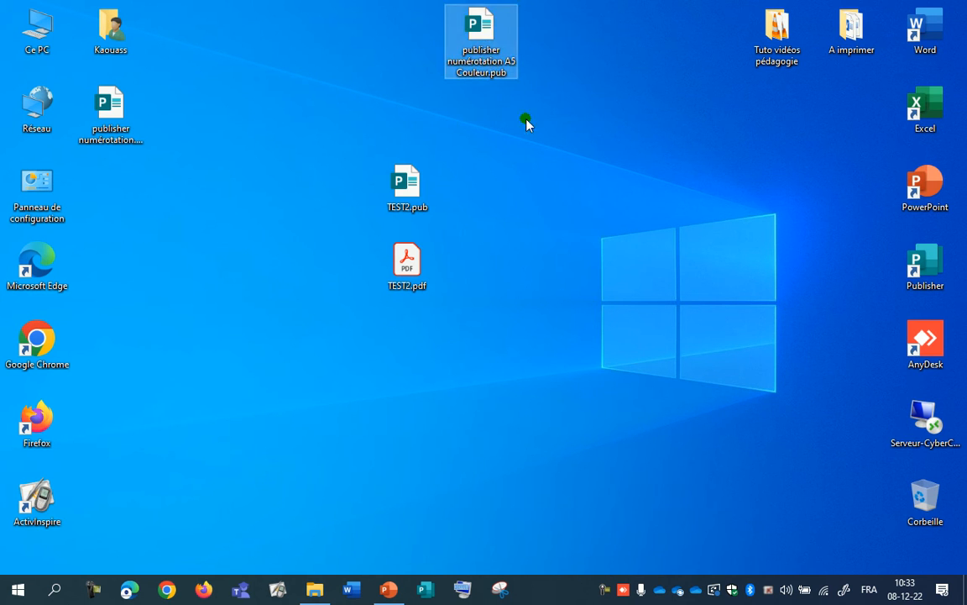
click(126, 122)
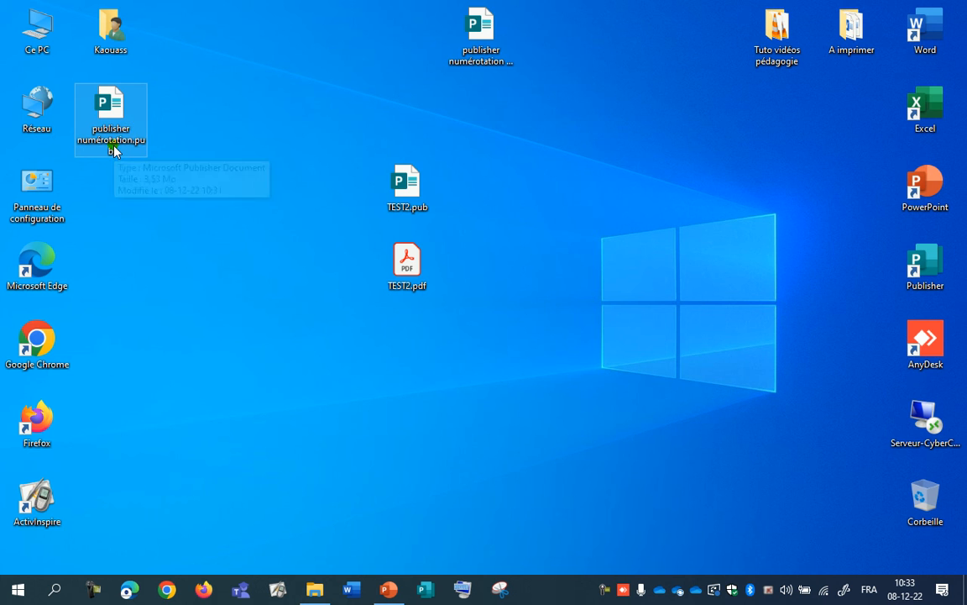
Step: Open publisher numérotation A5 Couleur.pub, and look through all pages of the original publisher numérotation.pub for comparison, closing only the original
double_click(476, 34)
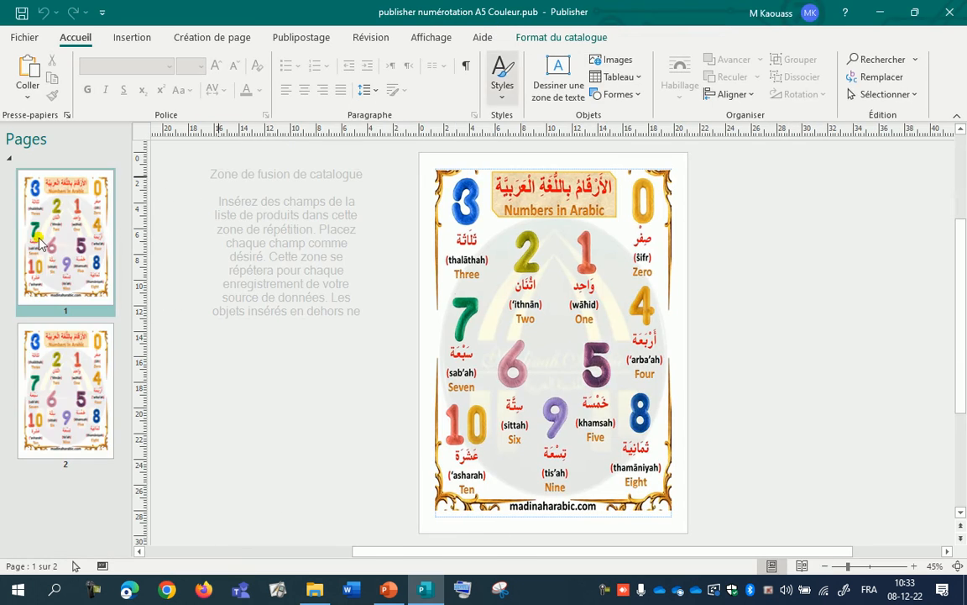
click(878, 10)
double_click(119, 128)
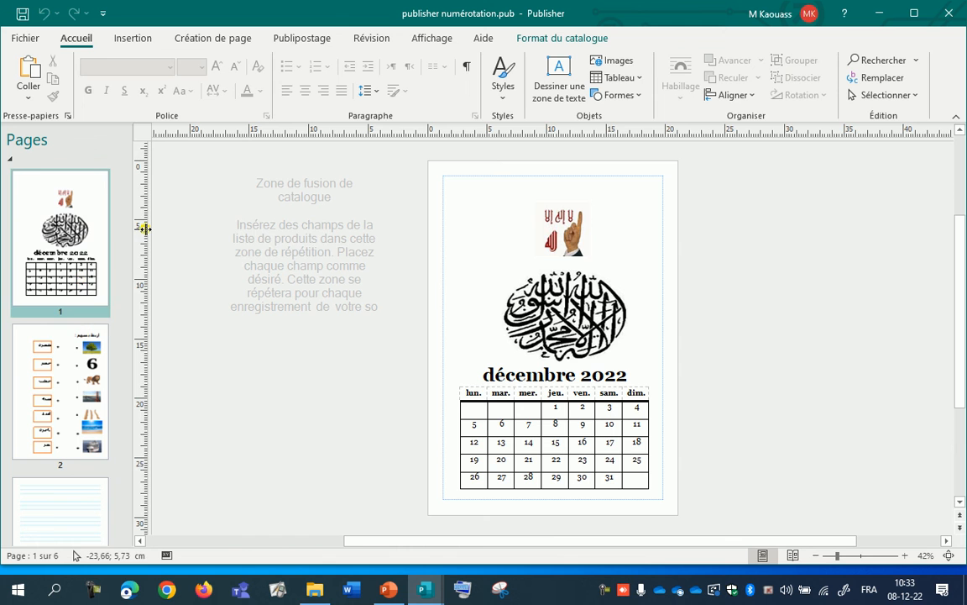
scroll(93, 354, down, 3)
scroll(94, 357, down, 3)
scroll(91, 348, up, 5)
scroll(92, 336, down, 2)
scroll(117, 369, down, 3)
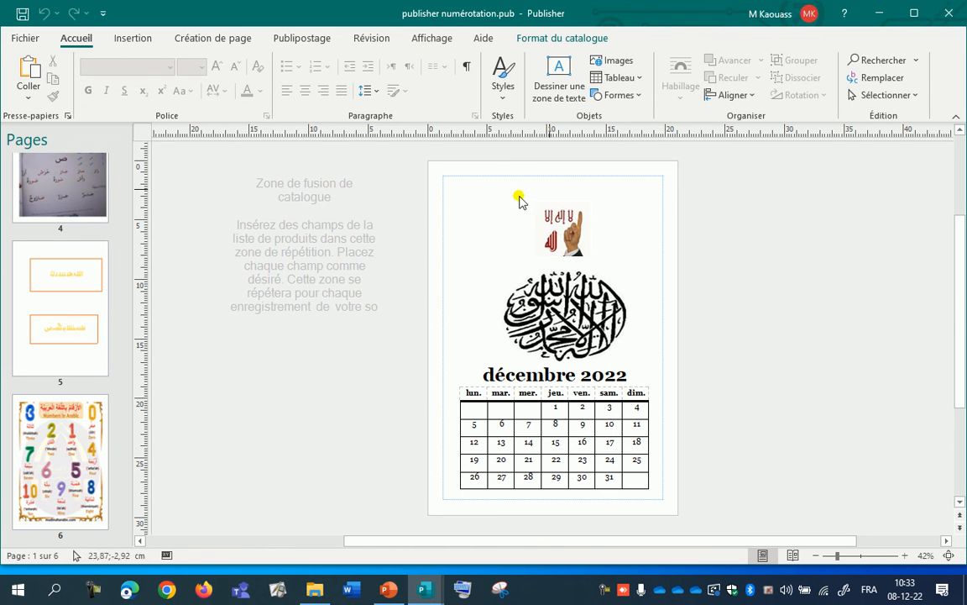
scroll(122, 268, up, 4)
scroll(121, 268, up, 2)
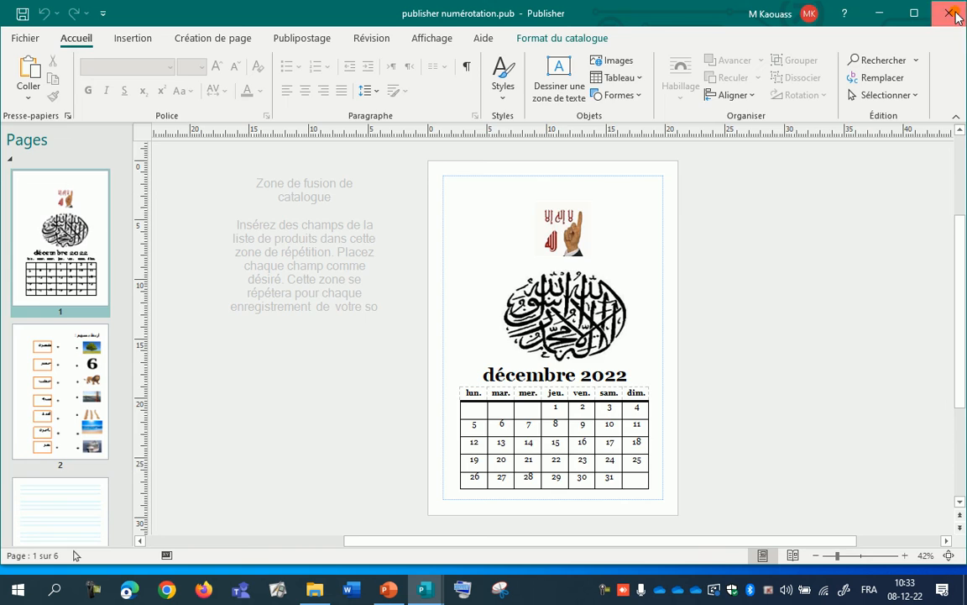
click(958, 17)
Step: Return from the desktop to the publisher numérotation A5 Couleur.pub publication
click(474, 40)
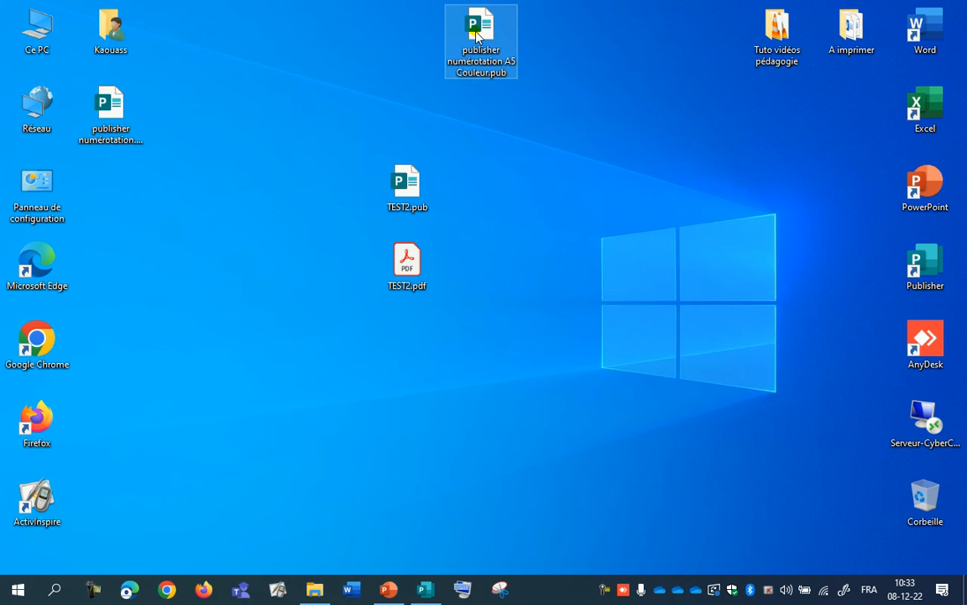
right_click(477, 33)
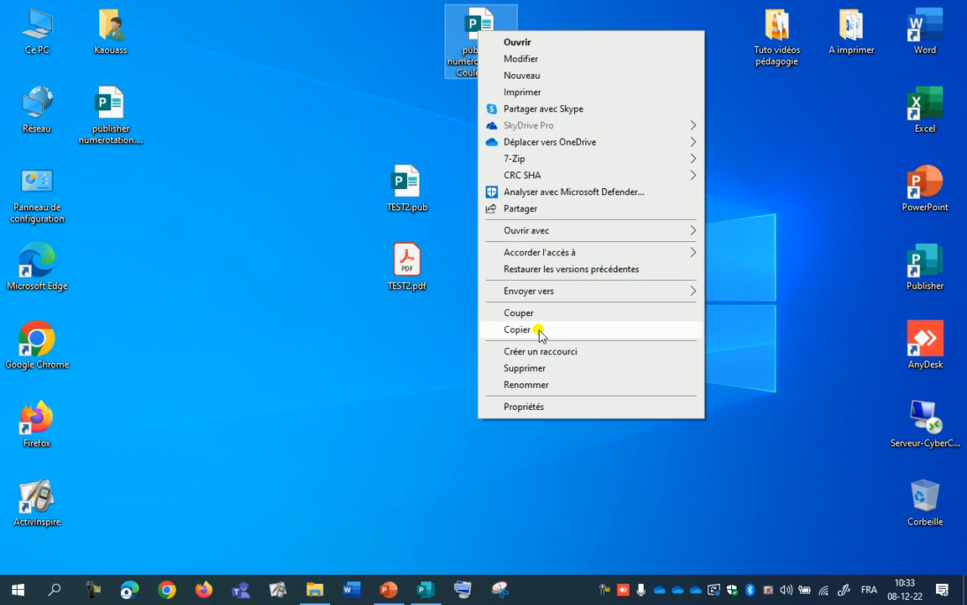
double_click(474, 27)
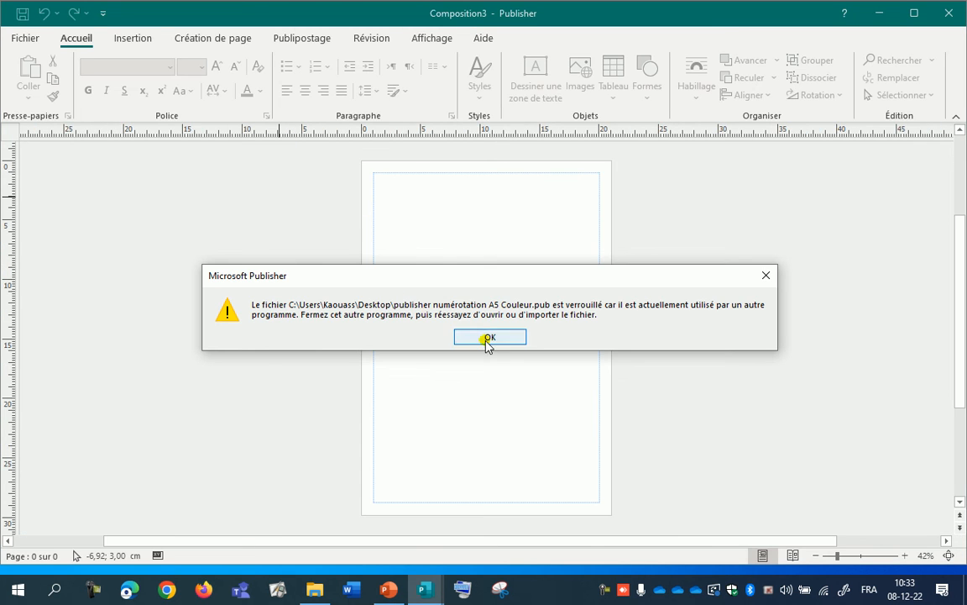
click(490, 337)
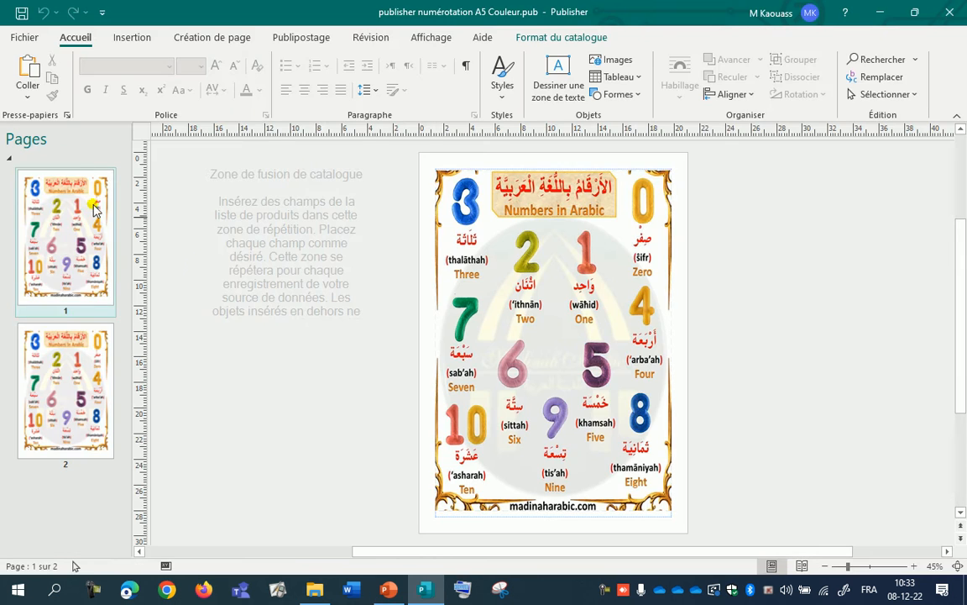
Step: Save the publication as a PDF named "publisher numérotation A5 Couleur.pdf" in the Bureau folder and close it
click(26, 38)
click(65, 241)
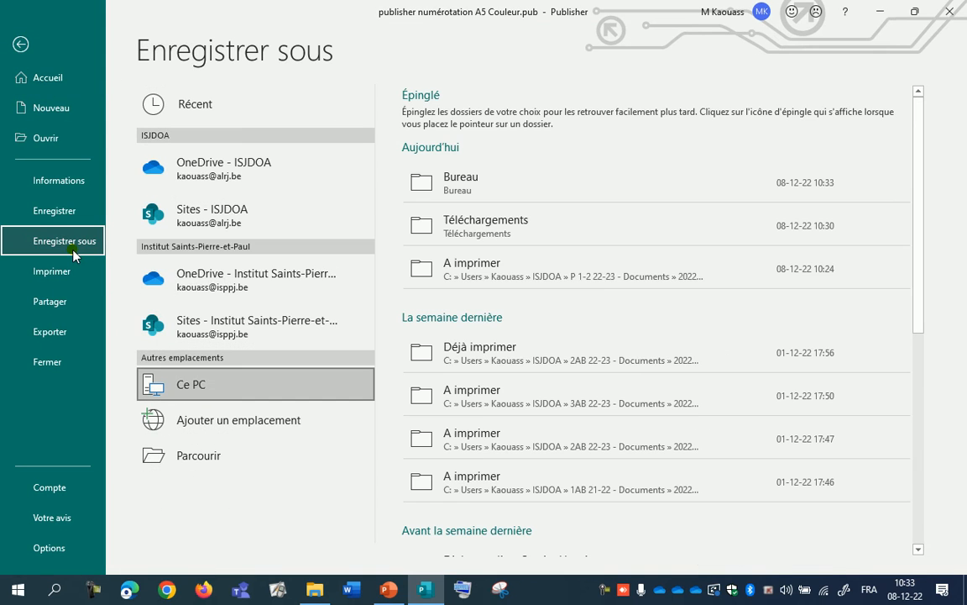
click(469, 186)
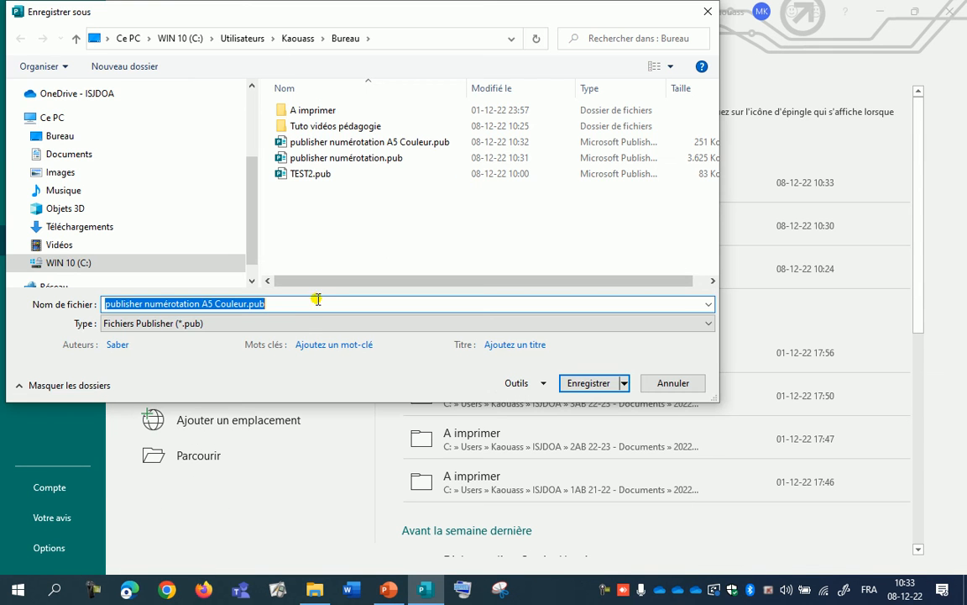
click(286, 330)
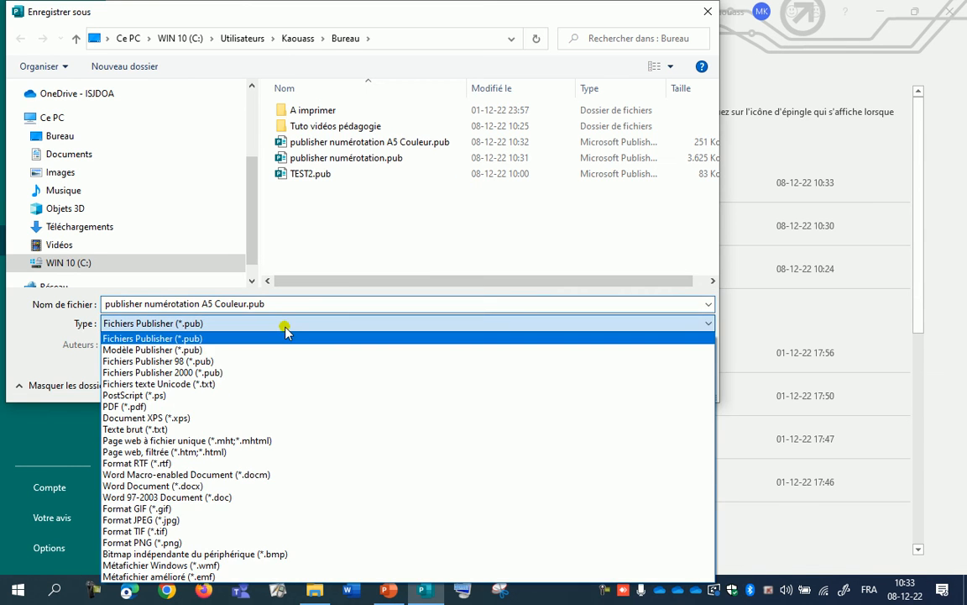
click(124, 407)
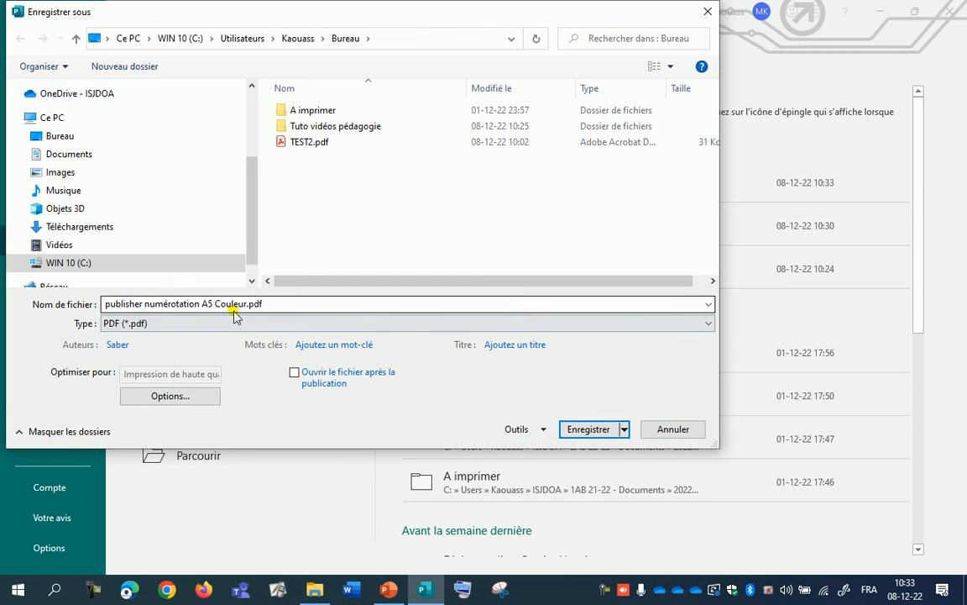
click(573, 429)
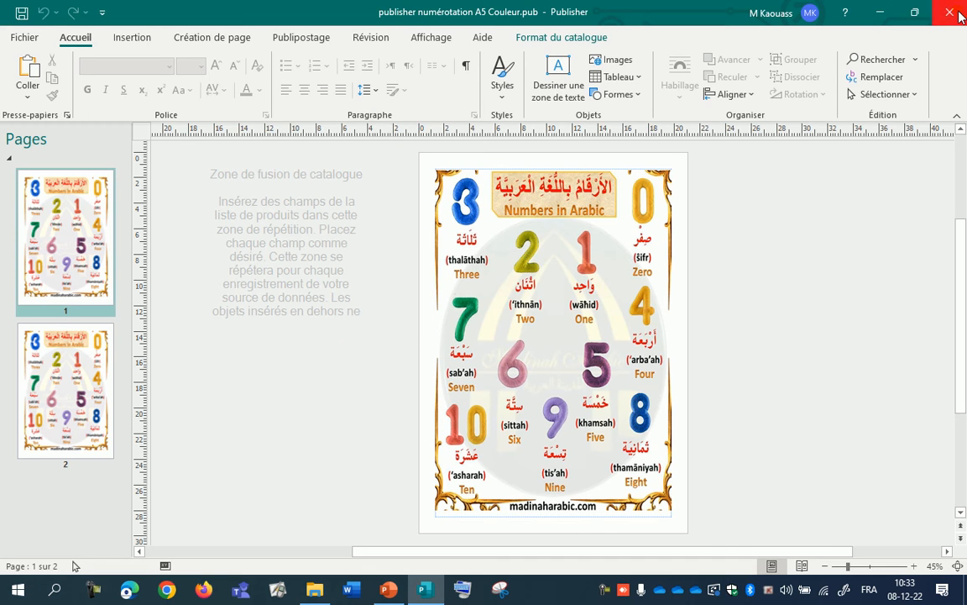
click(951, 11)
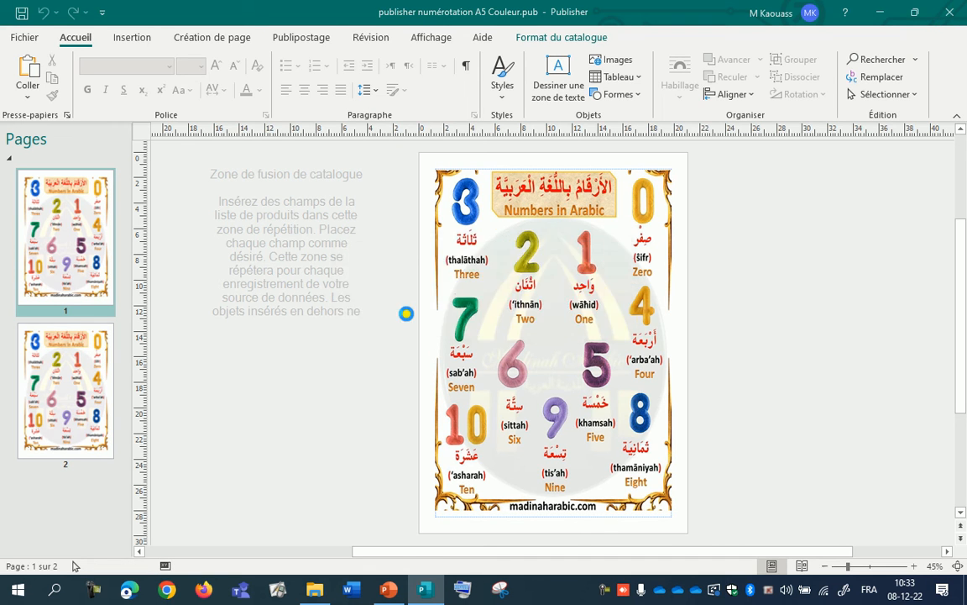
click(407, 315)
Step: Place the new A5 Couleur PDF beside its Publisher file on the desktop and copy both files
drag(110, 186, 578, 67)
click(495, 56)
click(595, 114)
drag(596, 113, 445, 16)
right_click(474, 27)
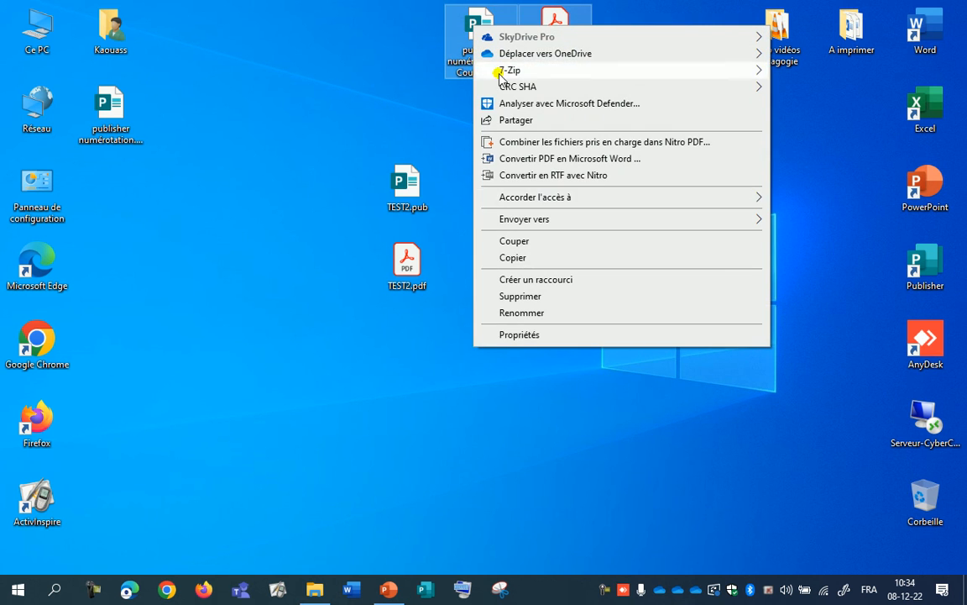
click(536, 258)
click(469, 380)
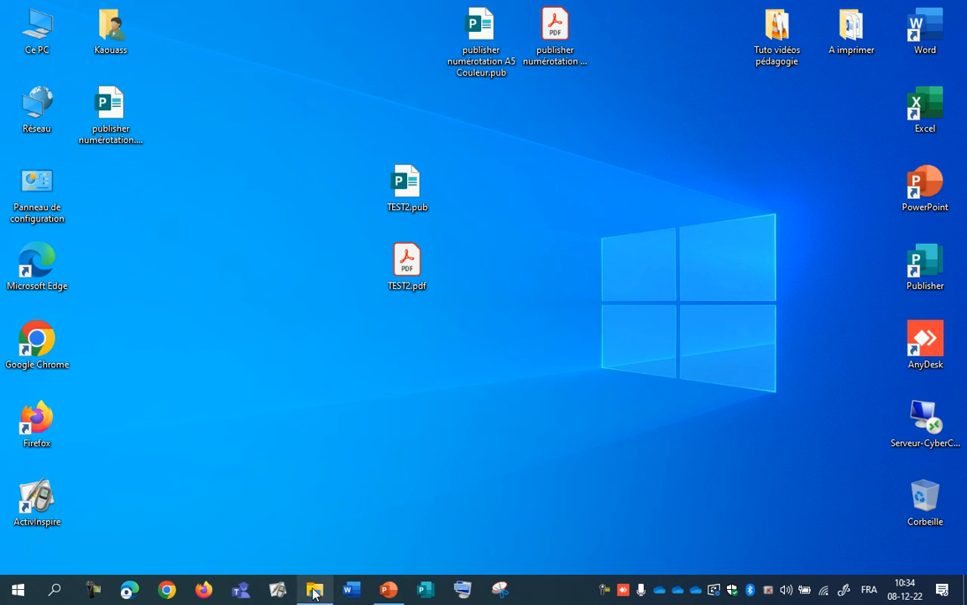
Step: Switch to File Explorer and paste both copied files into the A imprimer folder of P 1-2 22-23 - Documents
click(315, 591)
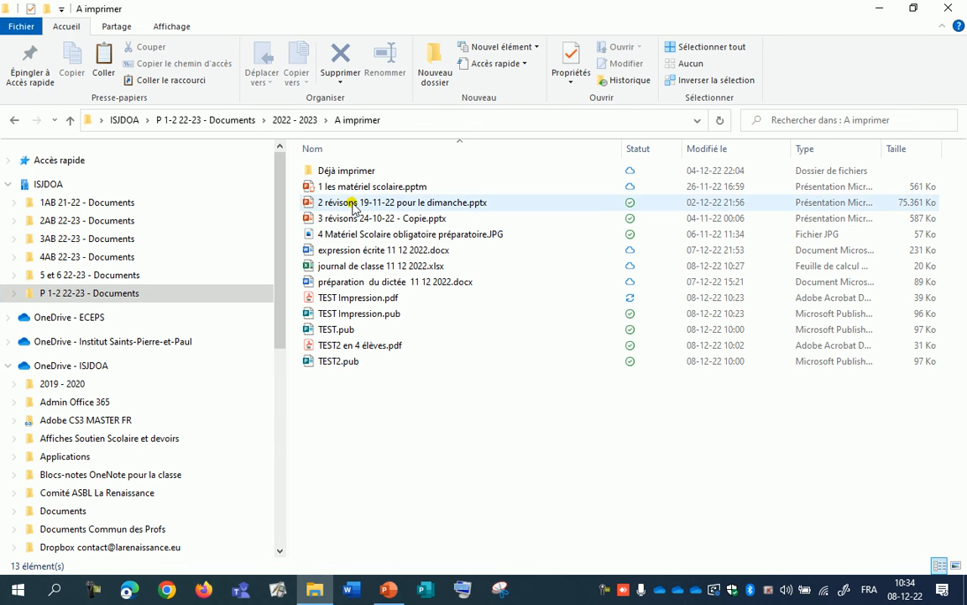
click(7, 366)
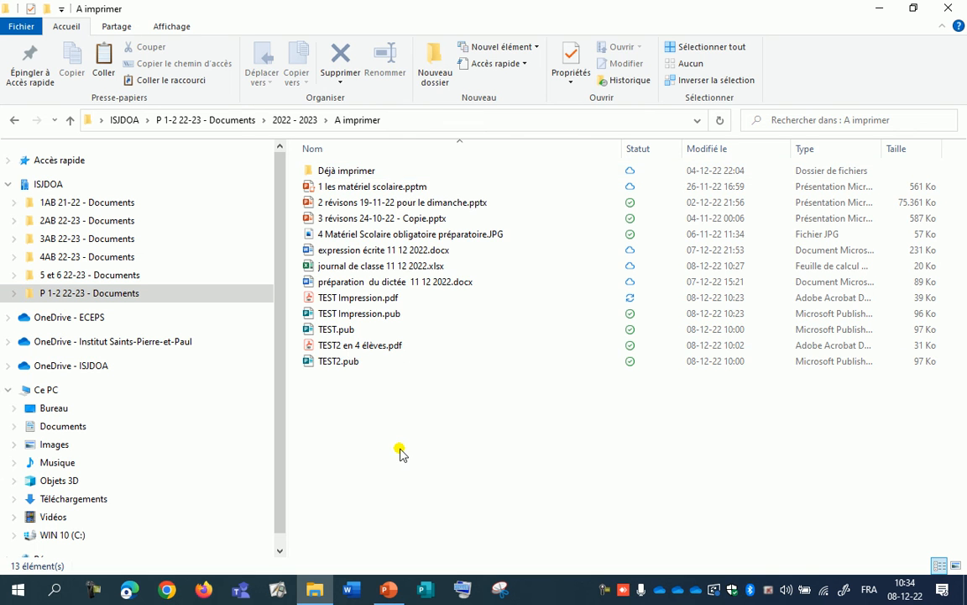
right_click(400, 452)
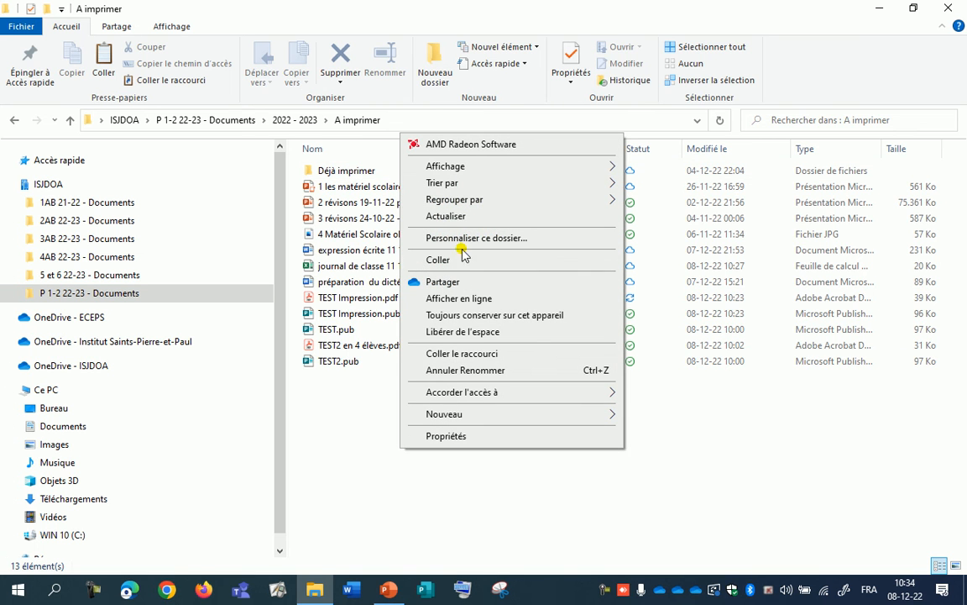
click(437, 260)
Step: Delete the five TEST files from the A imprimer folder
drag(392, 456, 322, 336)
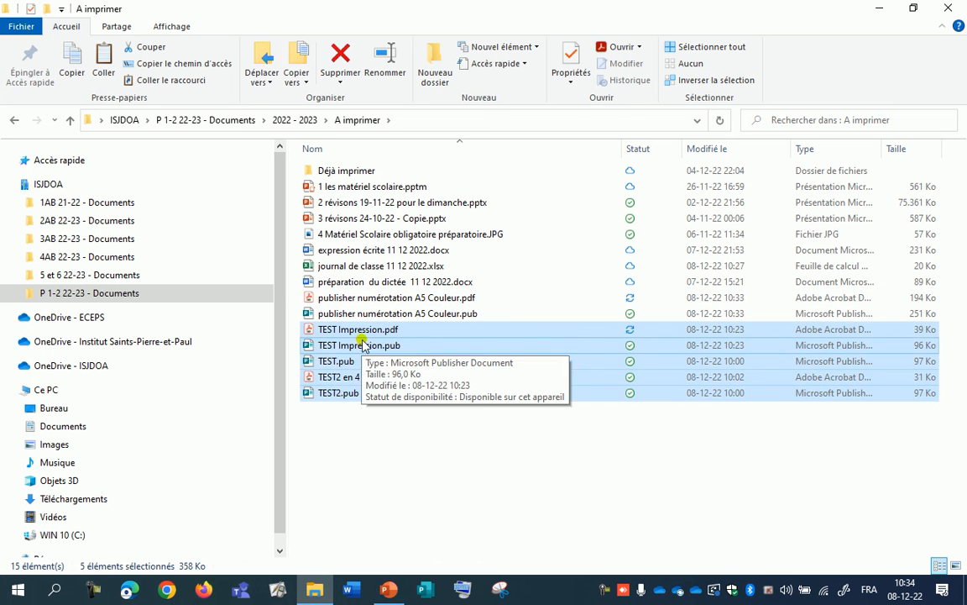
key(Delete)
Step: Open publisher numérotation A5 Couleur.pdf from the A imprimer folder
drag(461, 352, 436, 314)
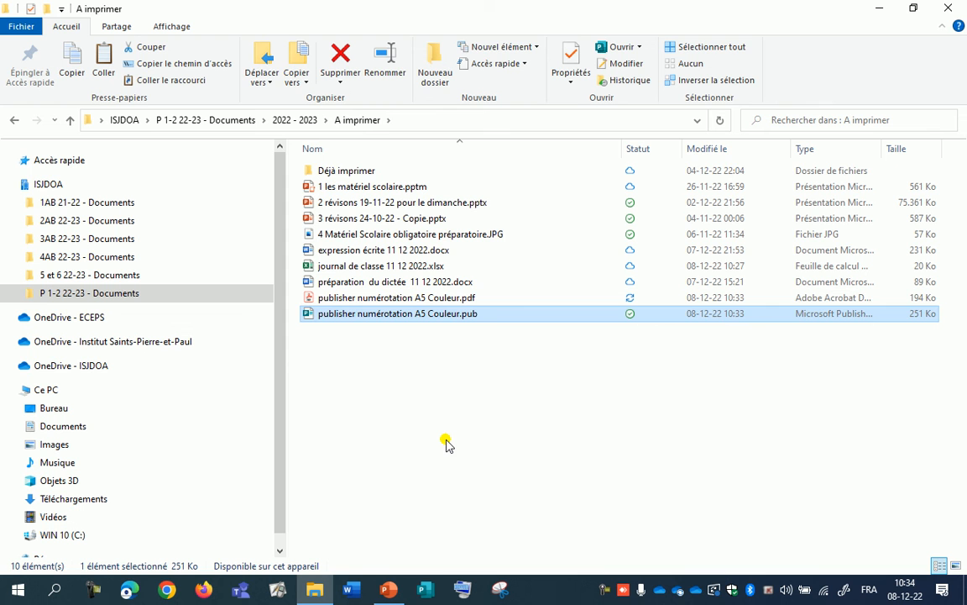
double_click(414, 297)
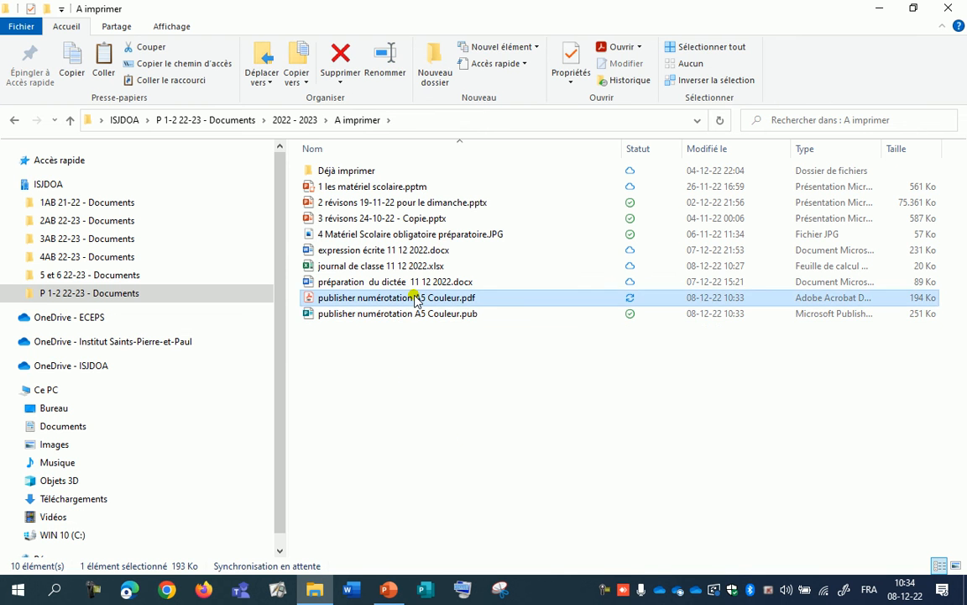